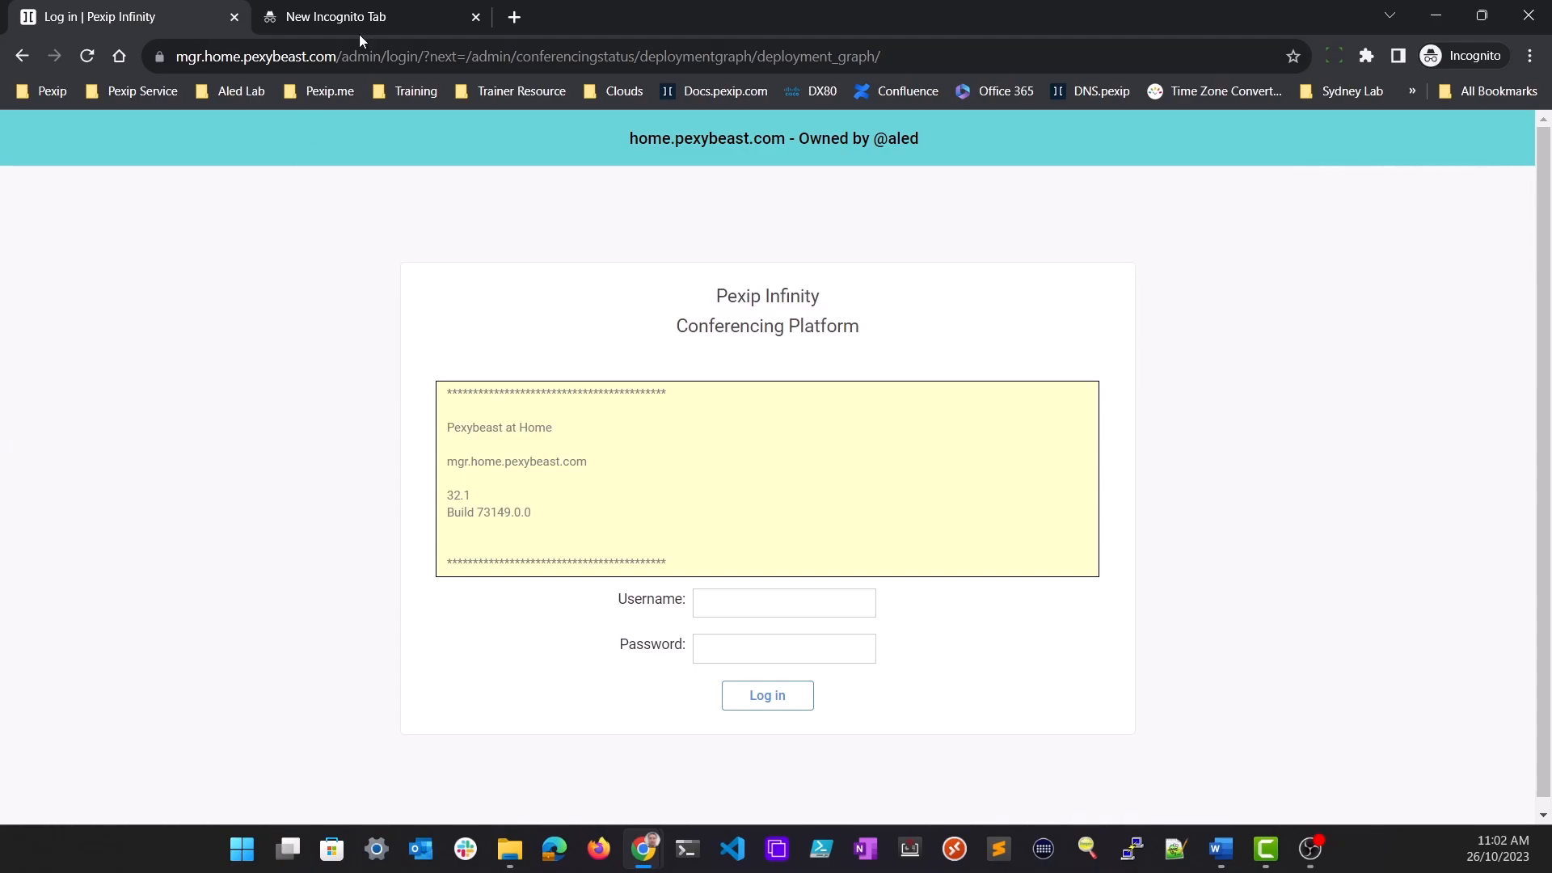
Open conf1.home.pexybeast.com/webapp3 in the empty incognito tab
text(conf1.)
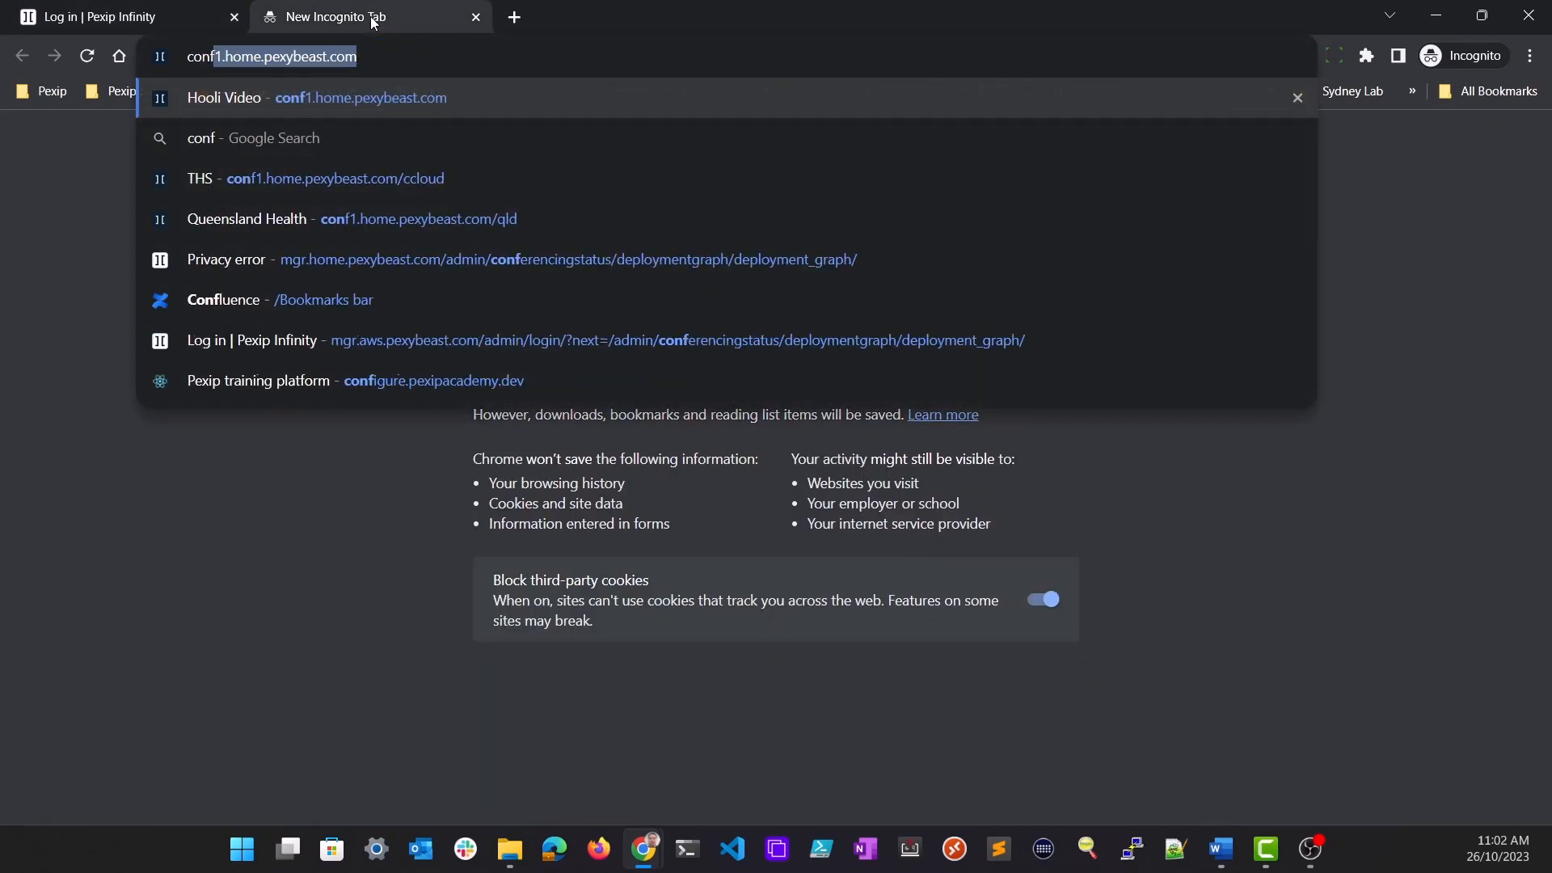
text(hom)
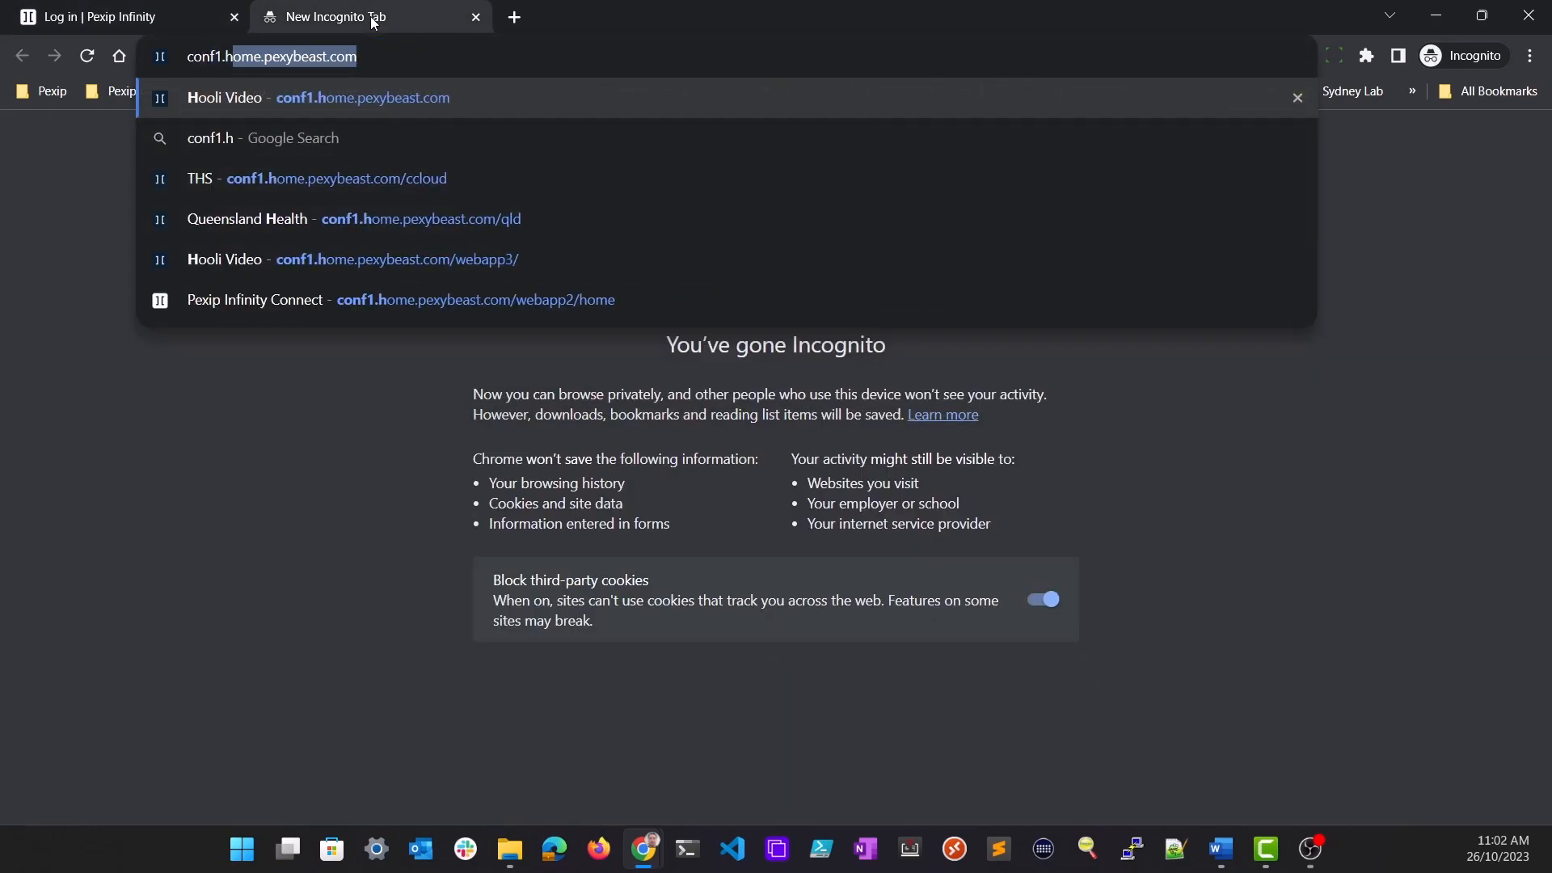
key(End)
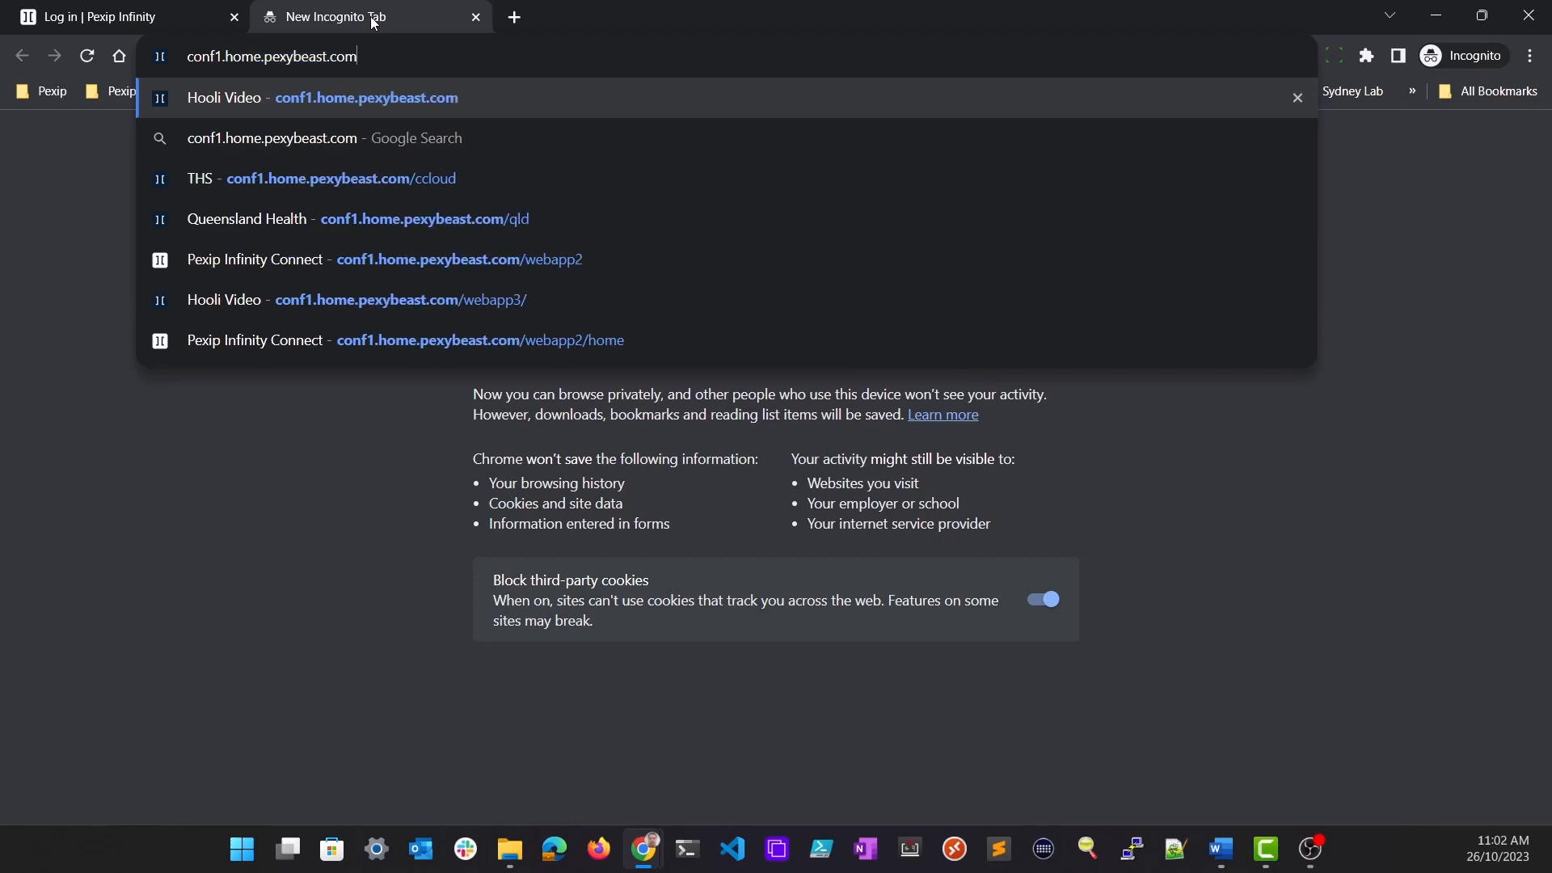
text(/webapp3)
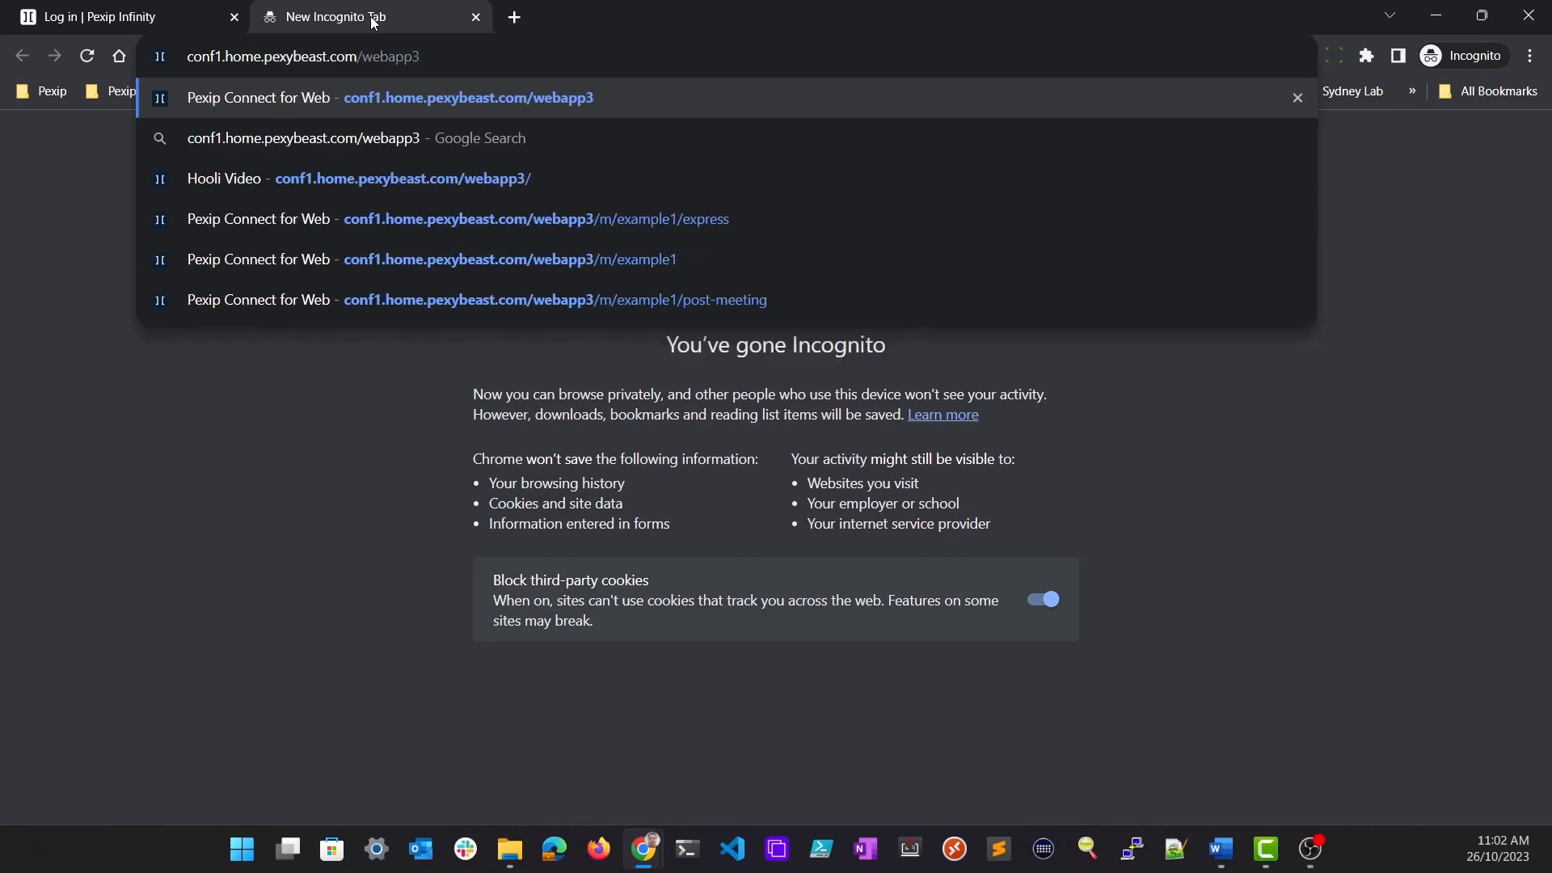
key(Return)
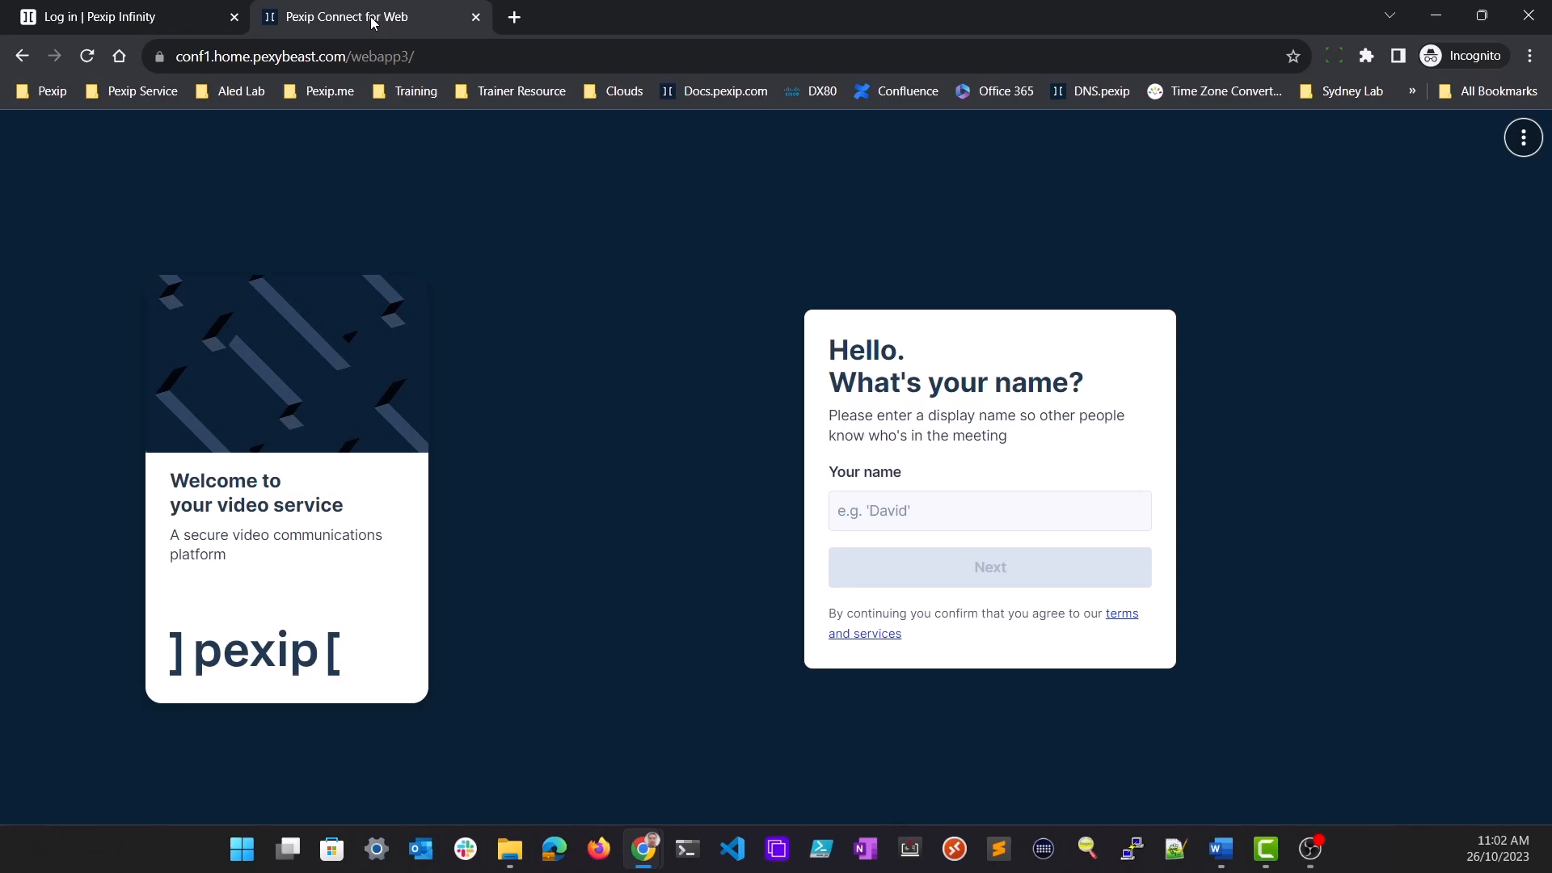
Open conf1.home.pexybeast.com/webapp2 in a new tab
click(516, 19)
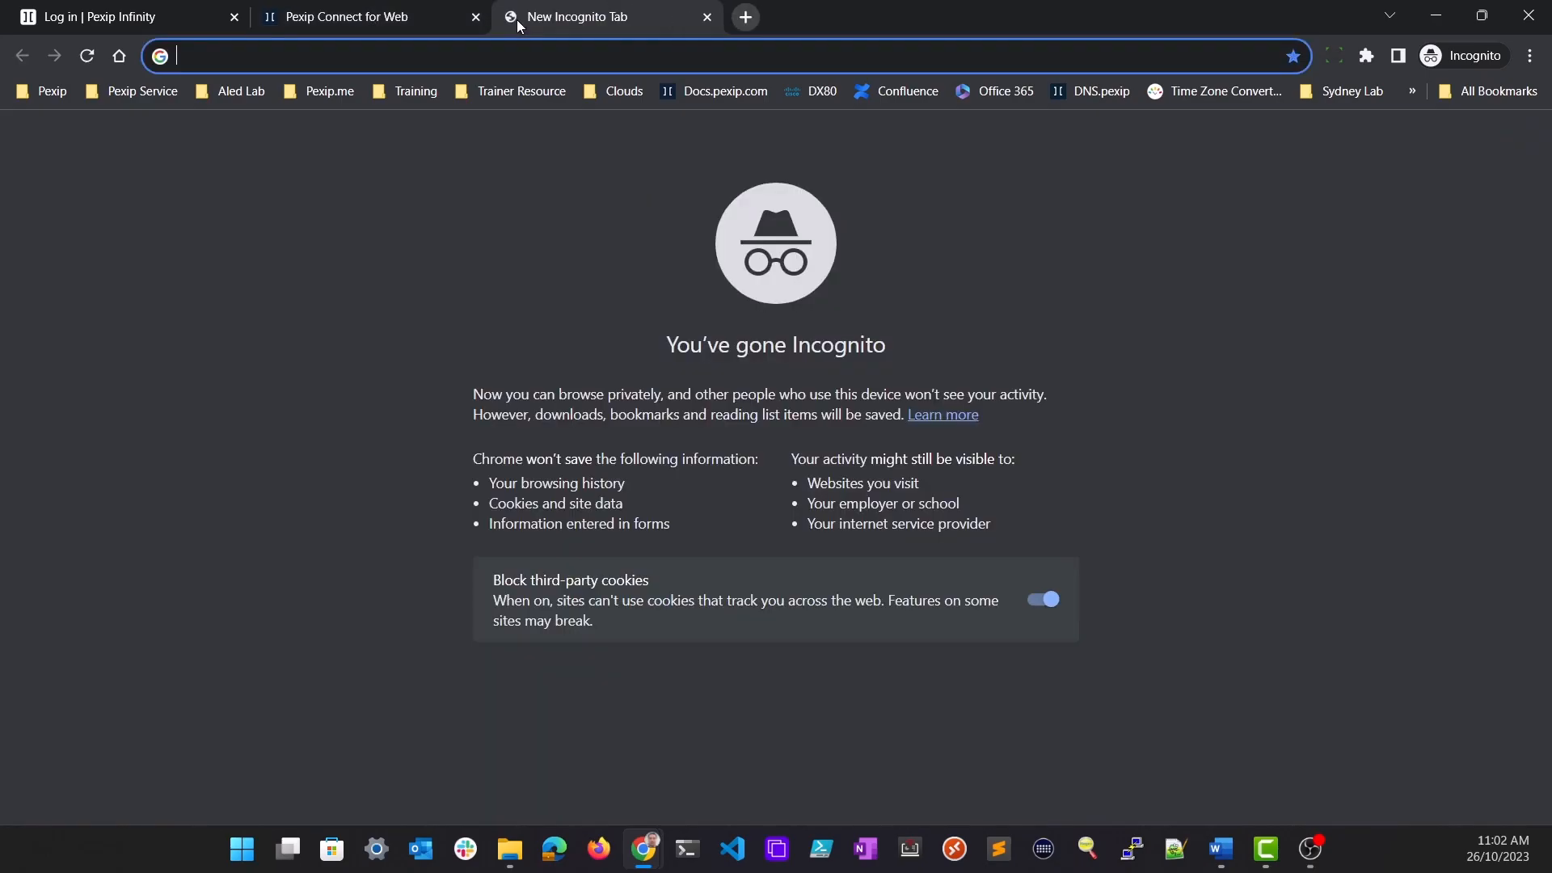
text(conf1.home)
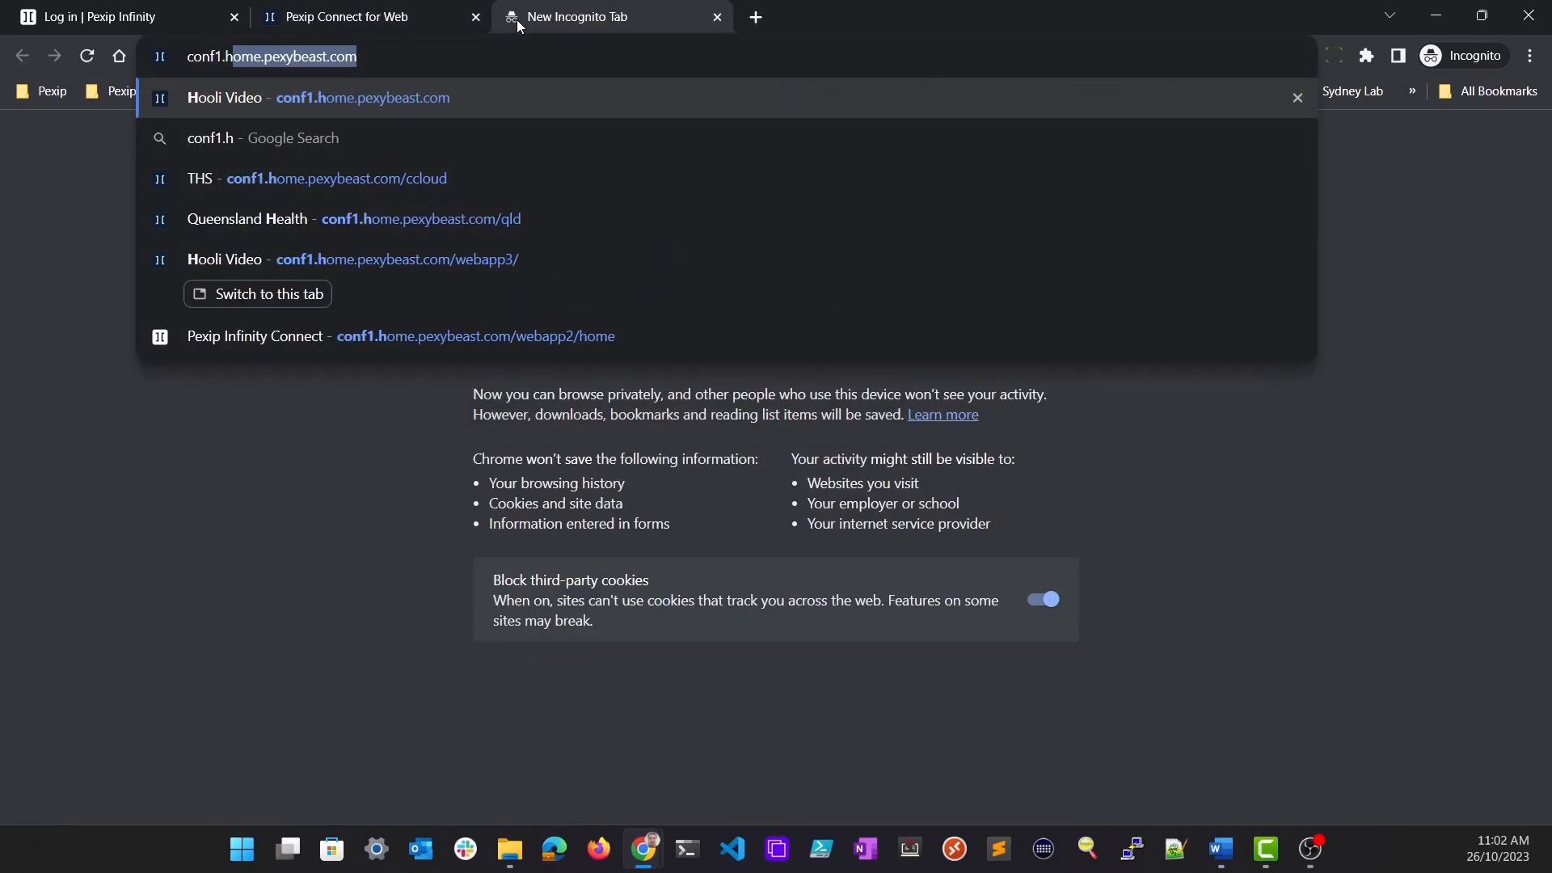
text(.pexybeast.com)
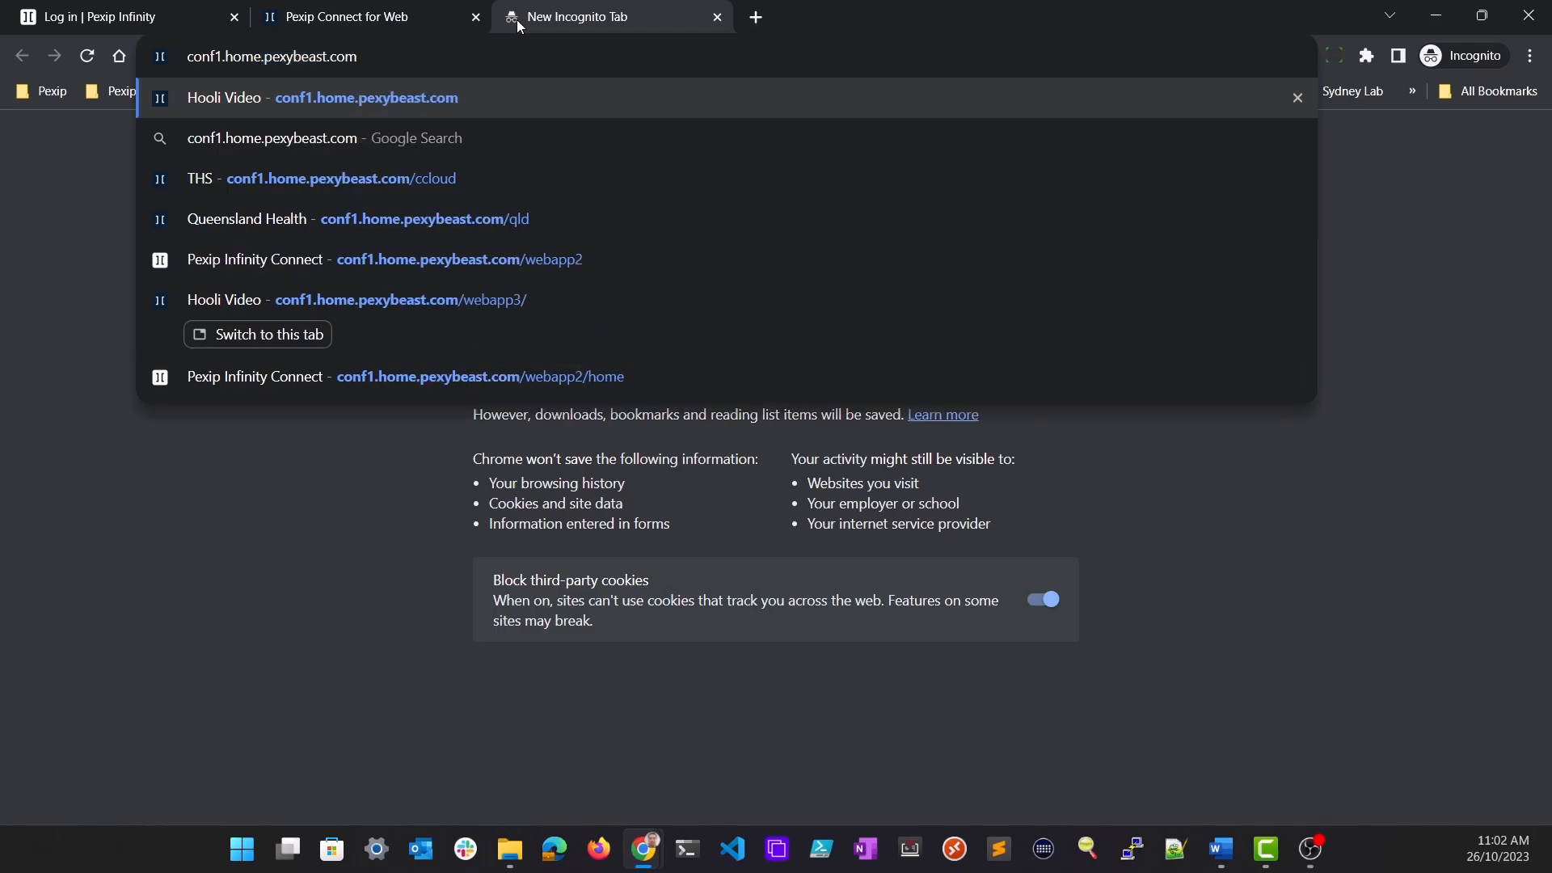
text(/webapp2/)
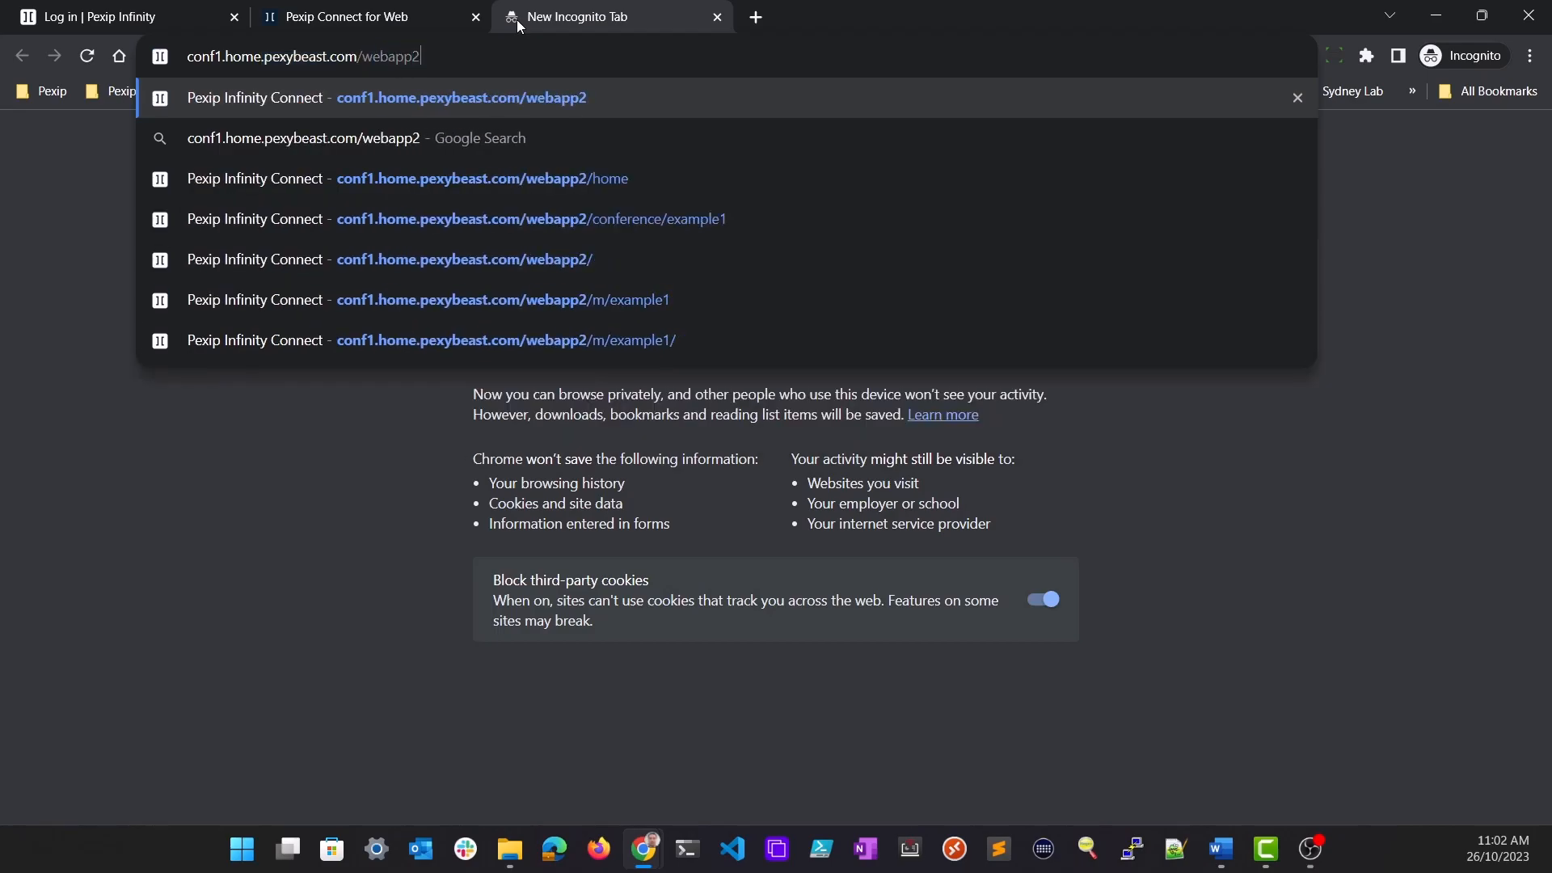
key(Return)
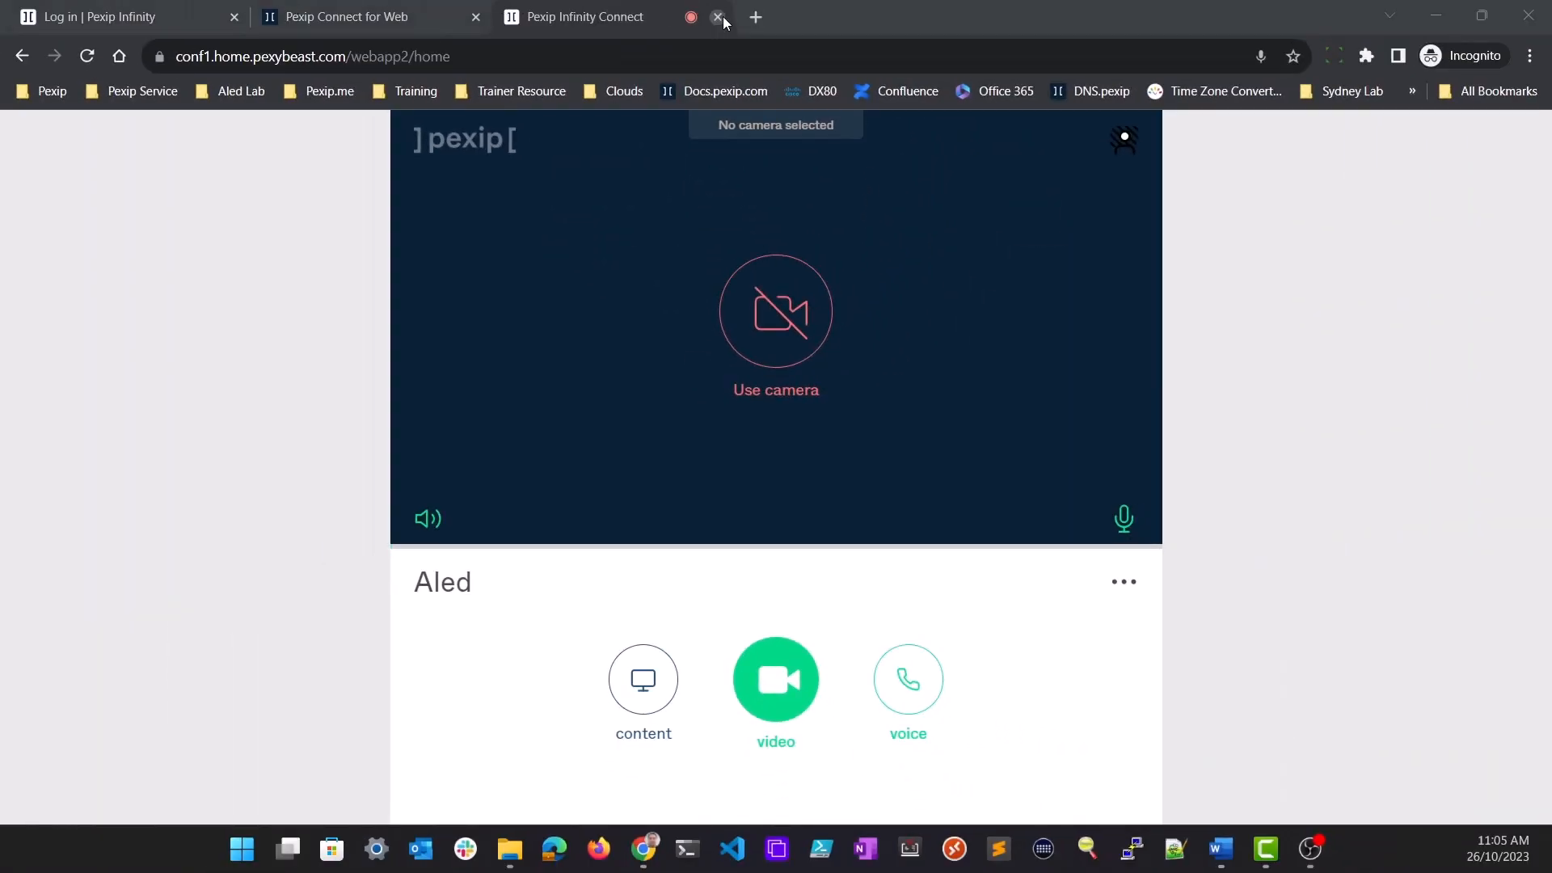
Close both web app tabs and open conf1.home.pexybeast.com without a path in a new tab
click(718, 17)
click(475, 17)
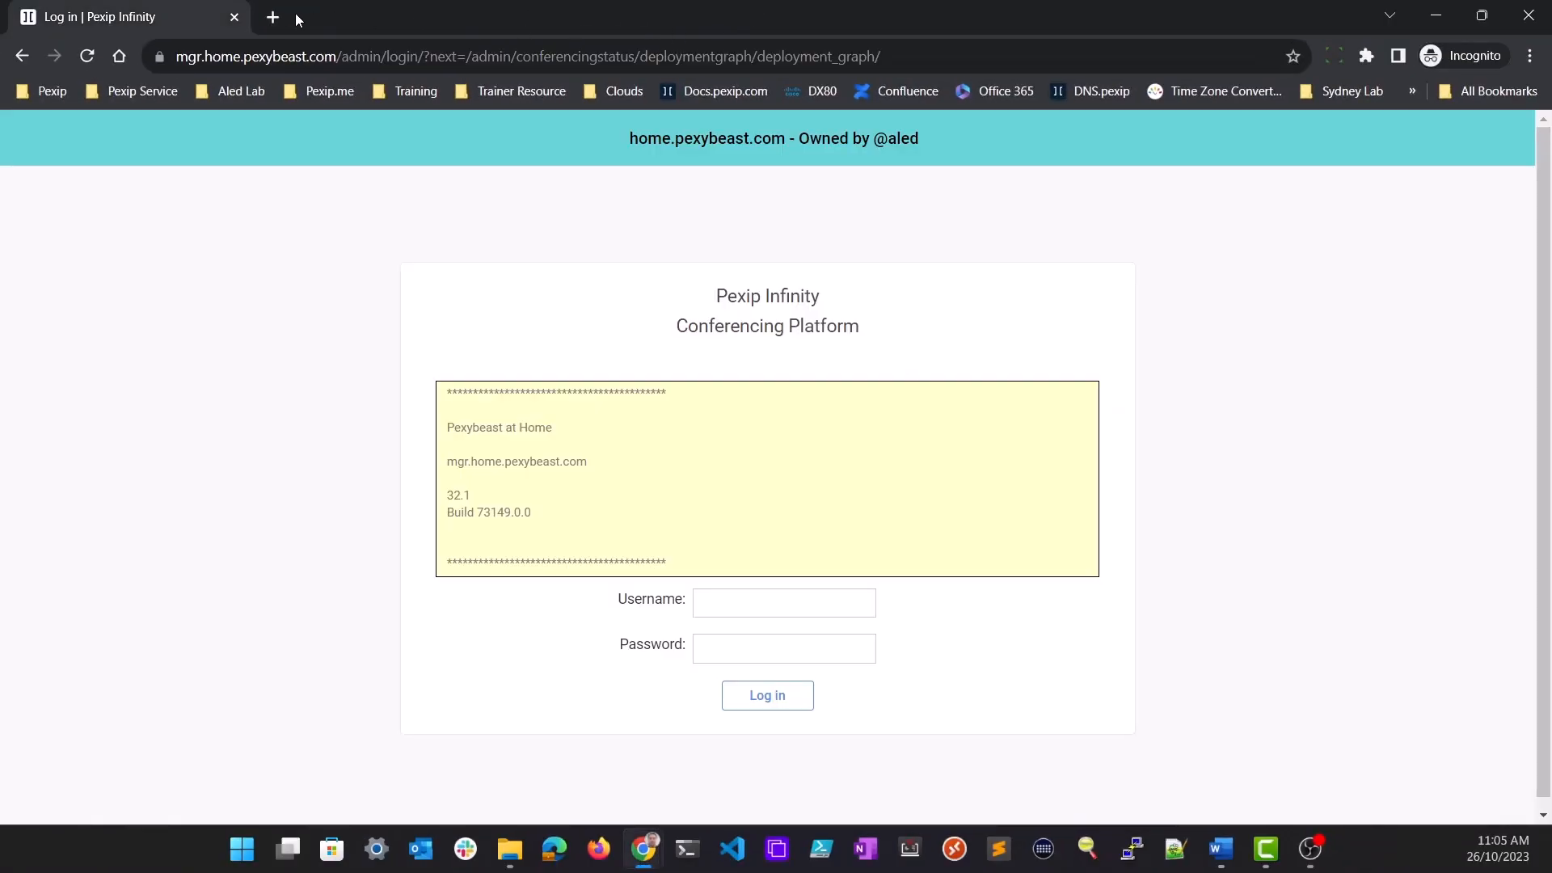
click(274, 16)
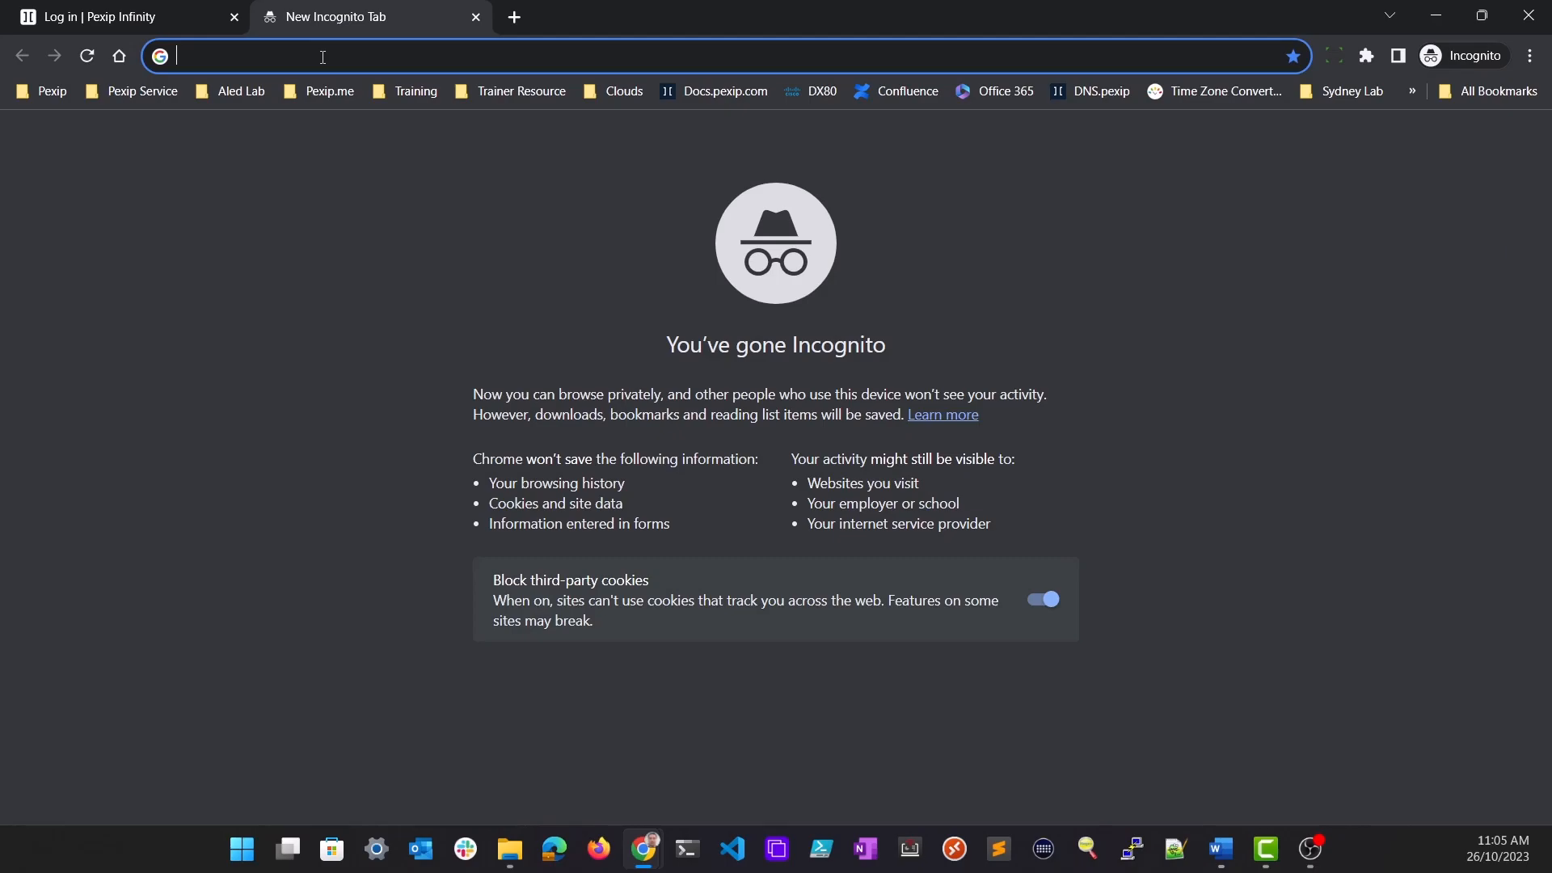
text(conf1)
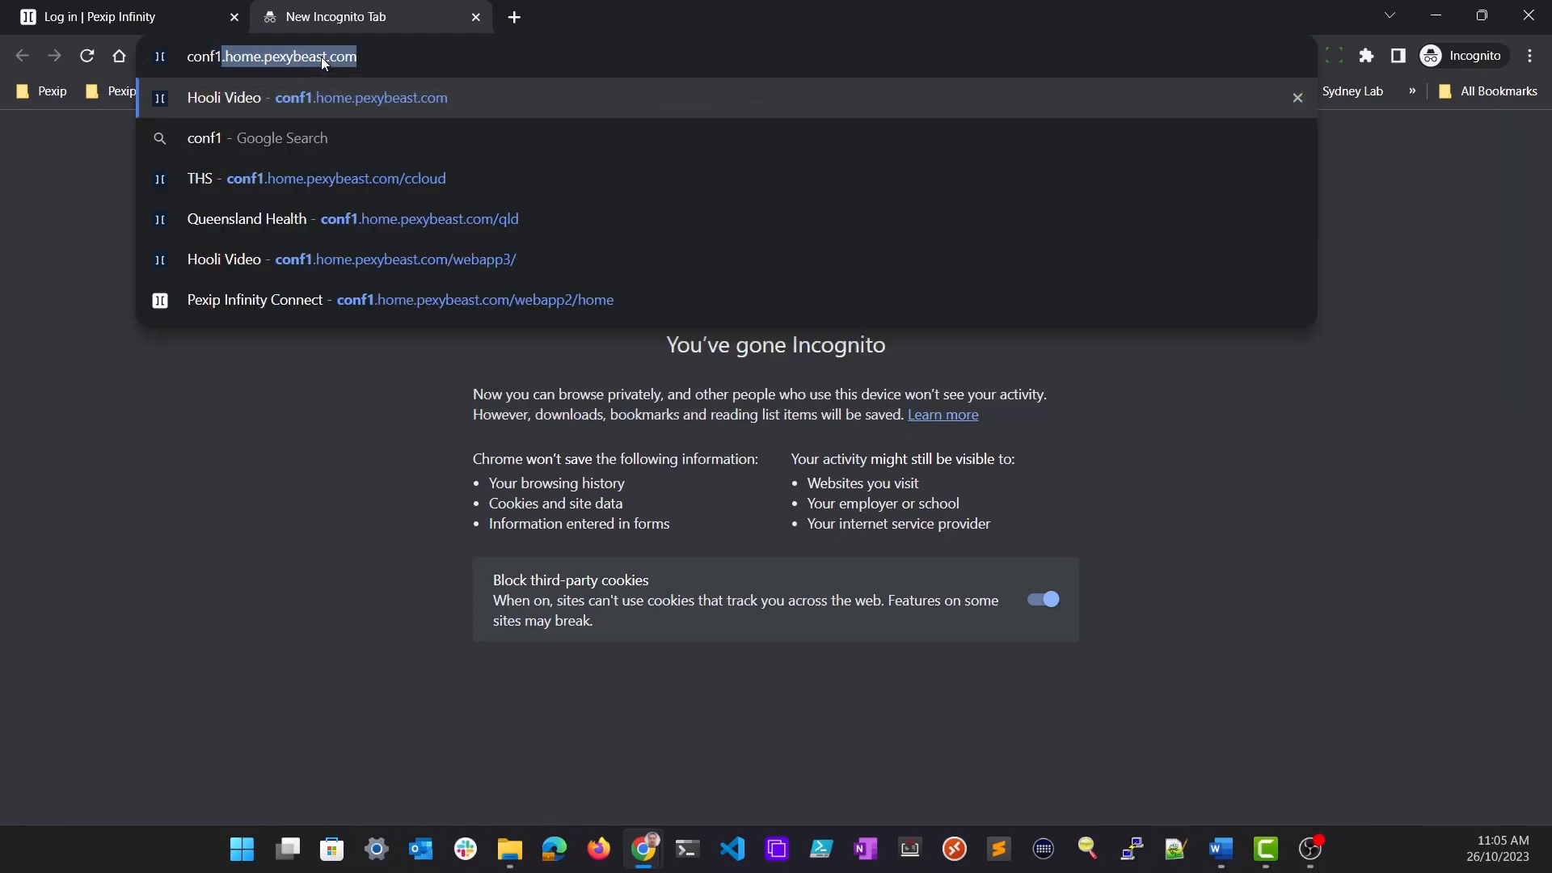
text(.home.pexybeast.com)
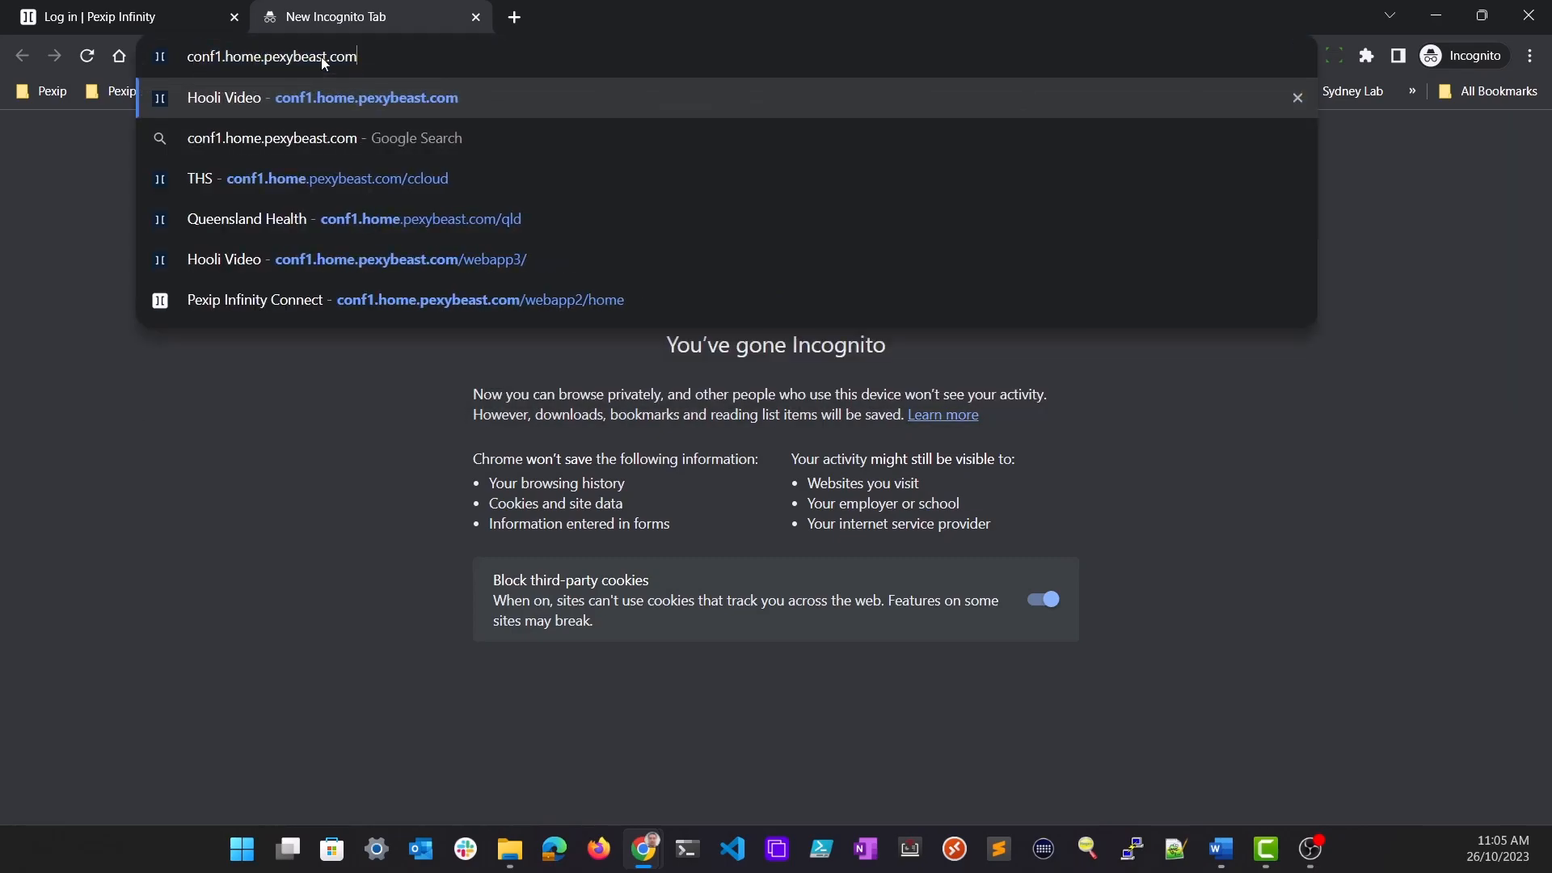
key(Return)
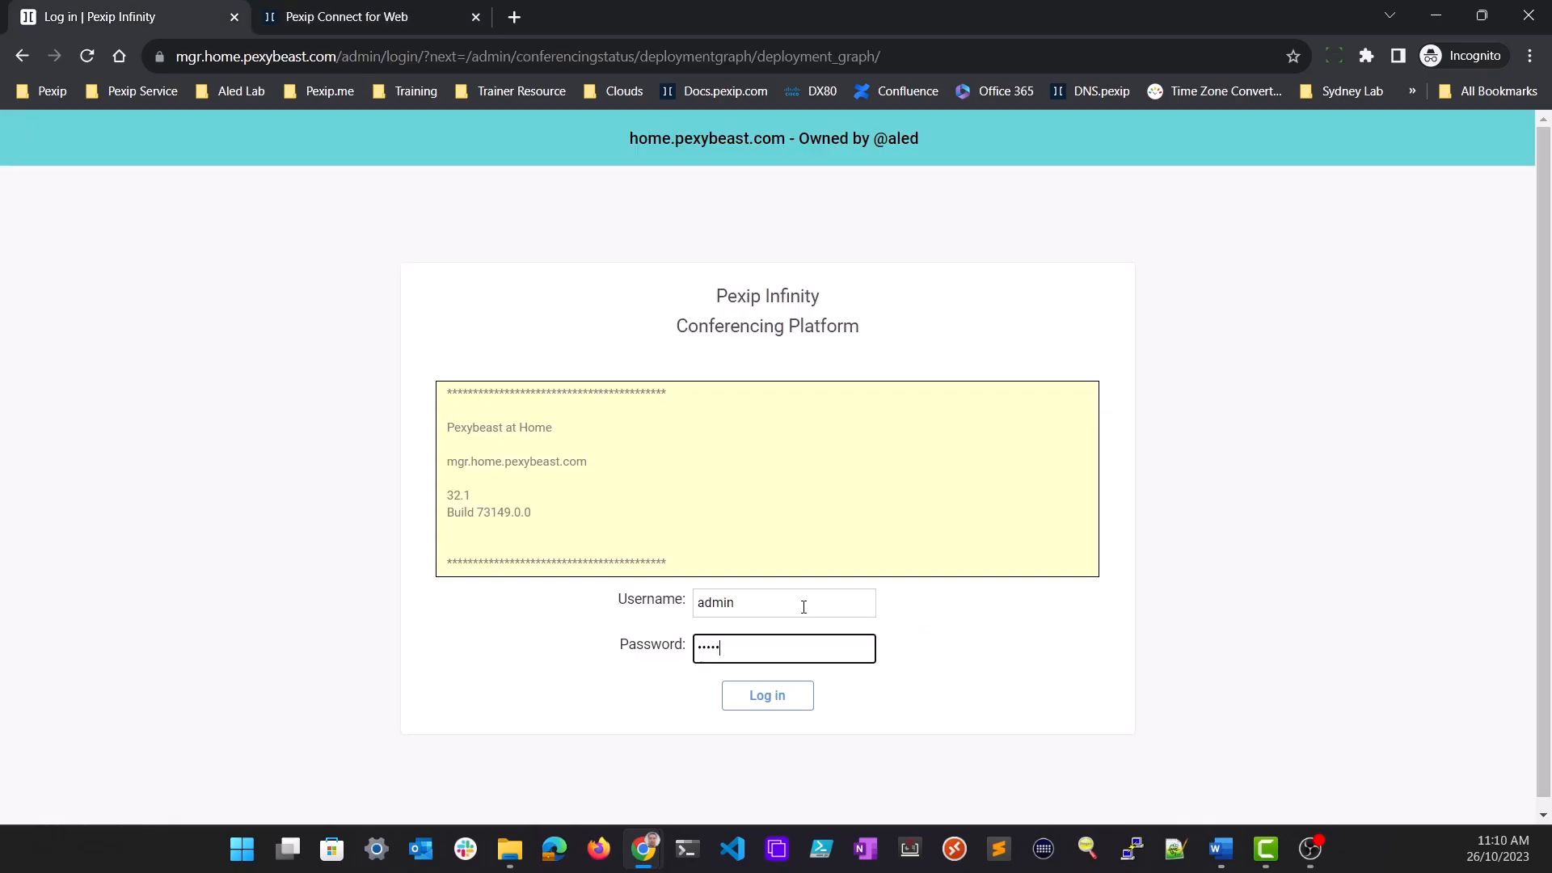
Log in to the Pexip Infinity management page with the account password and open the list of Web App paths
text(••)
key(Return)
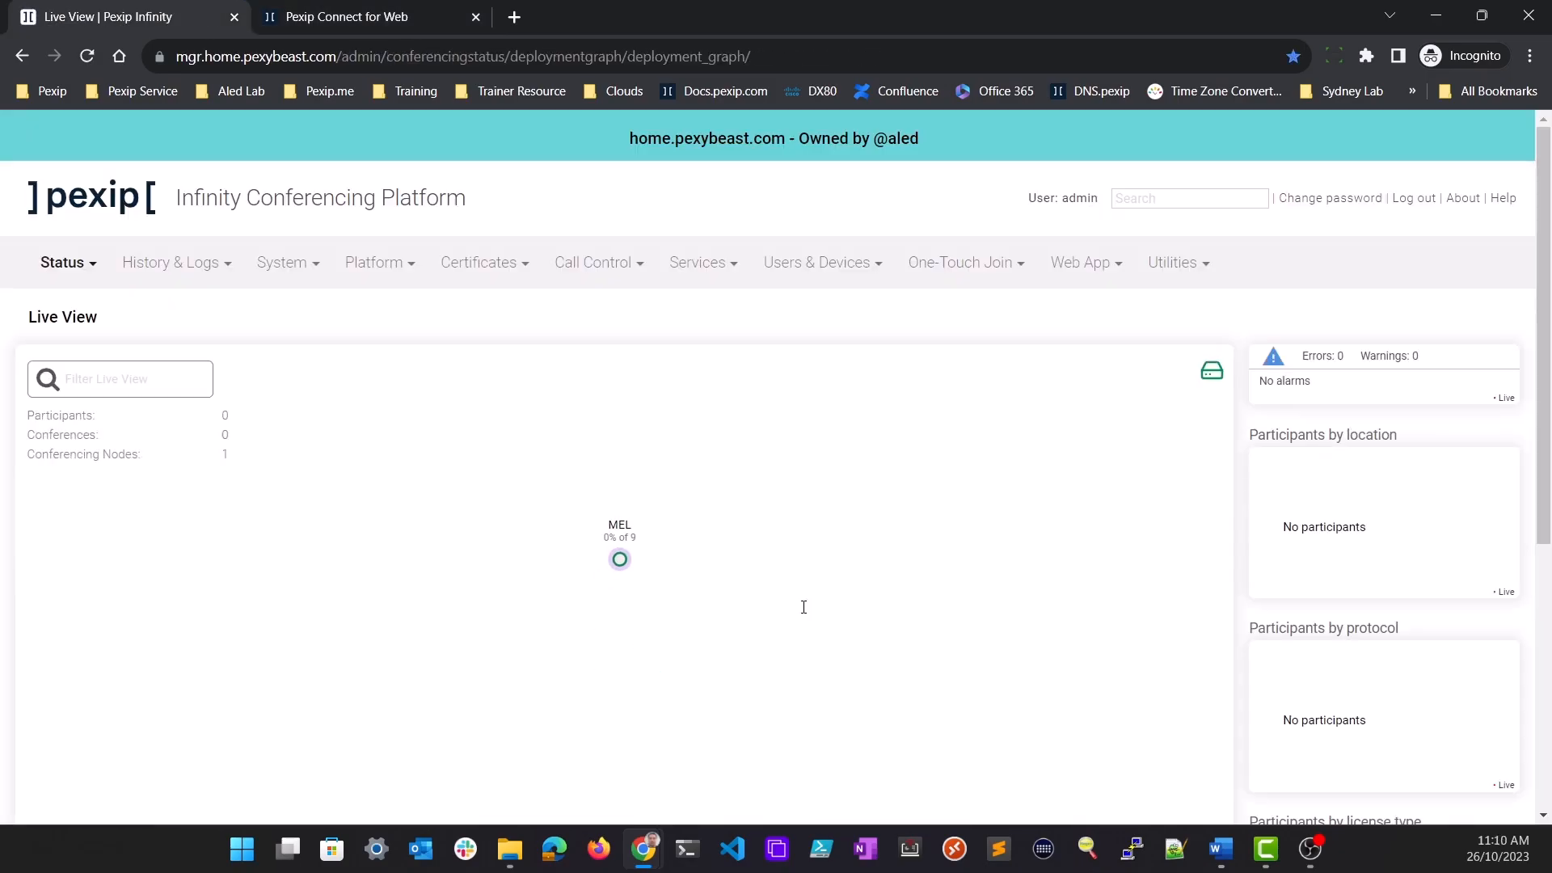
click(1085, 264)
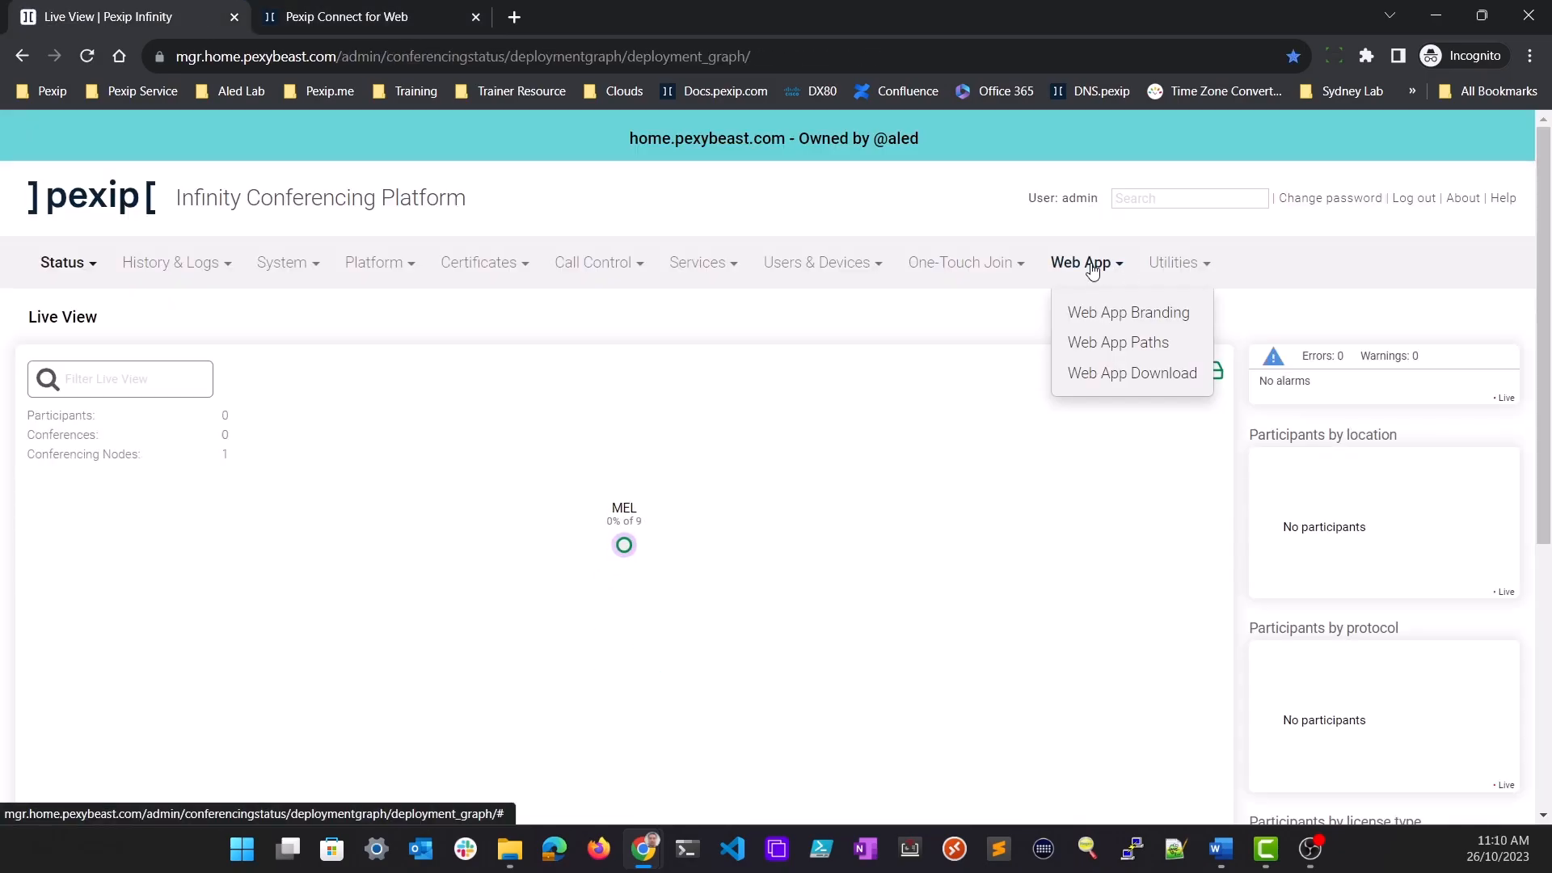
click(1105, 344)
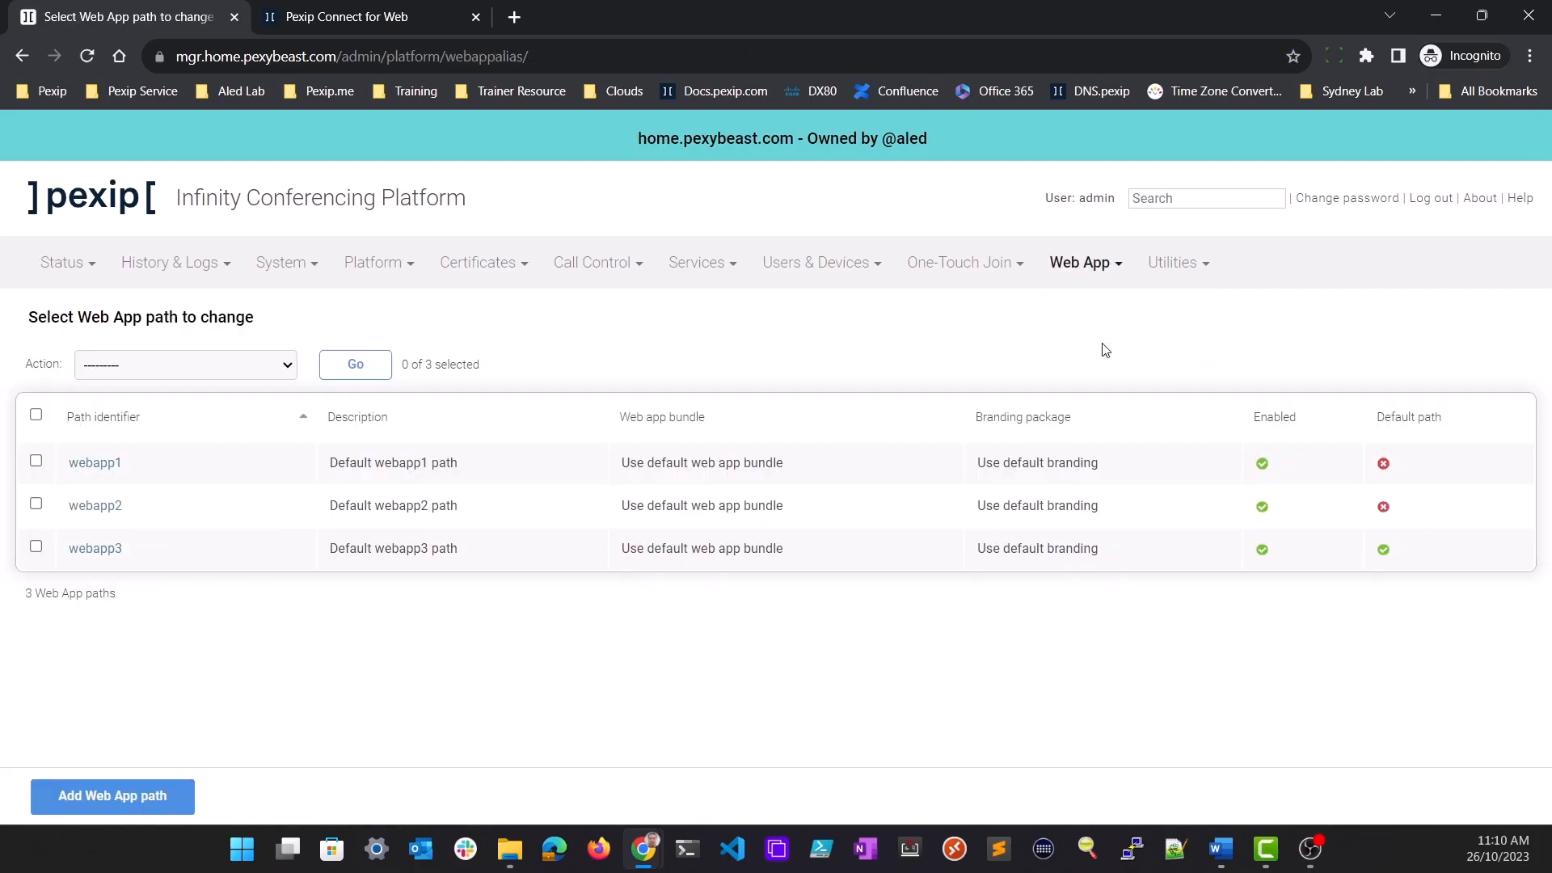
Start a new Web App path with identifier hooli and description "Points to the Hooli brand webapp3"
click(146, 799)
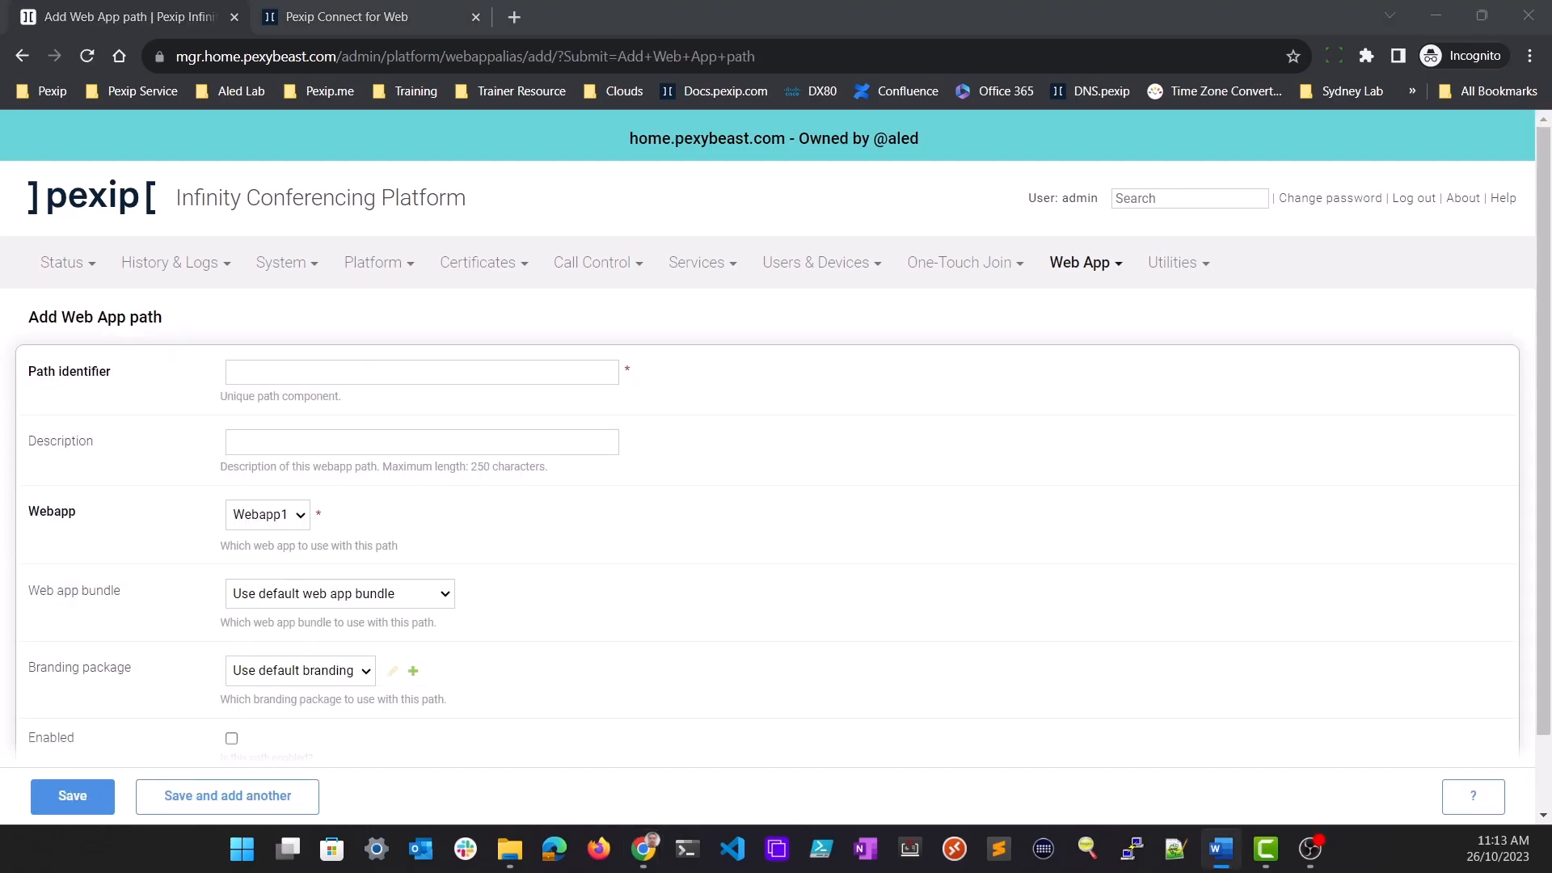
scroll(915, 612, down, 1)
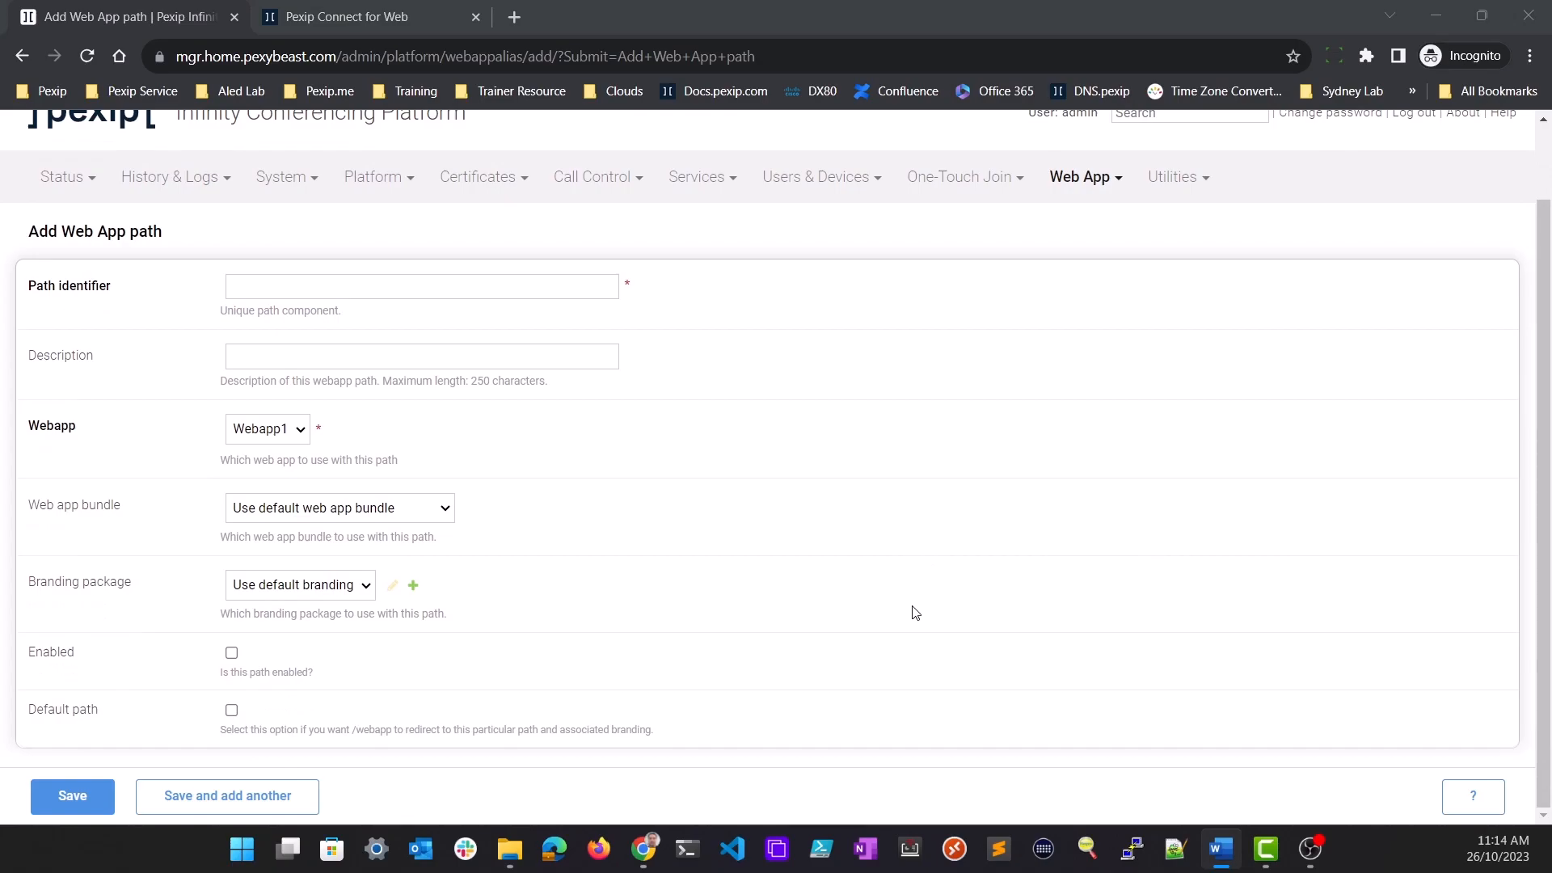
click(508, 291)
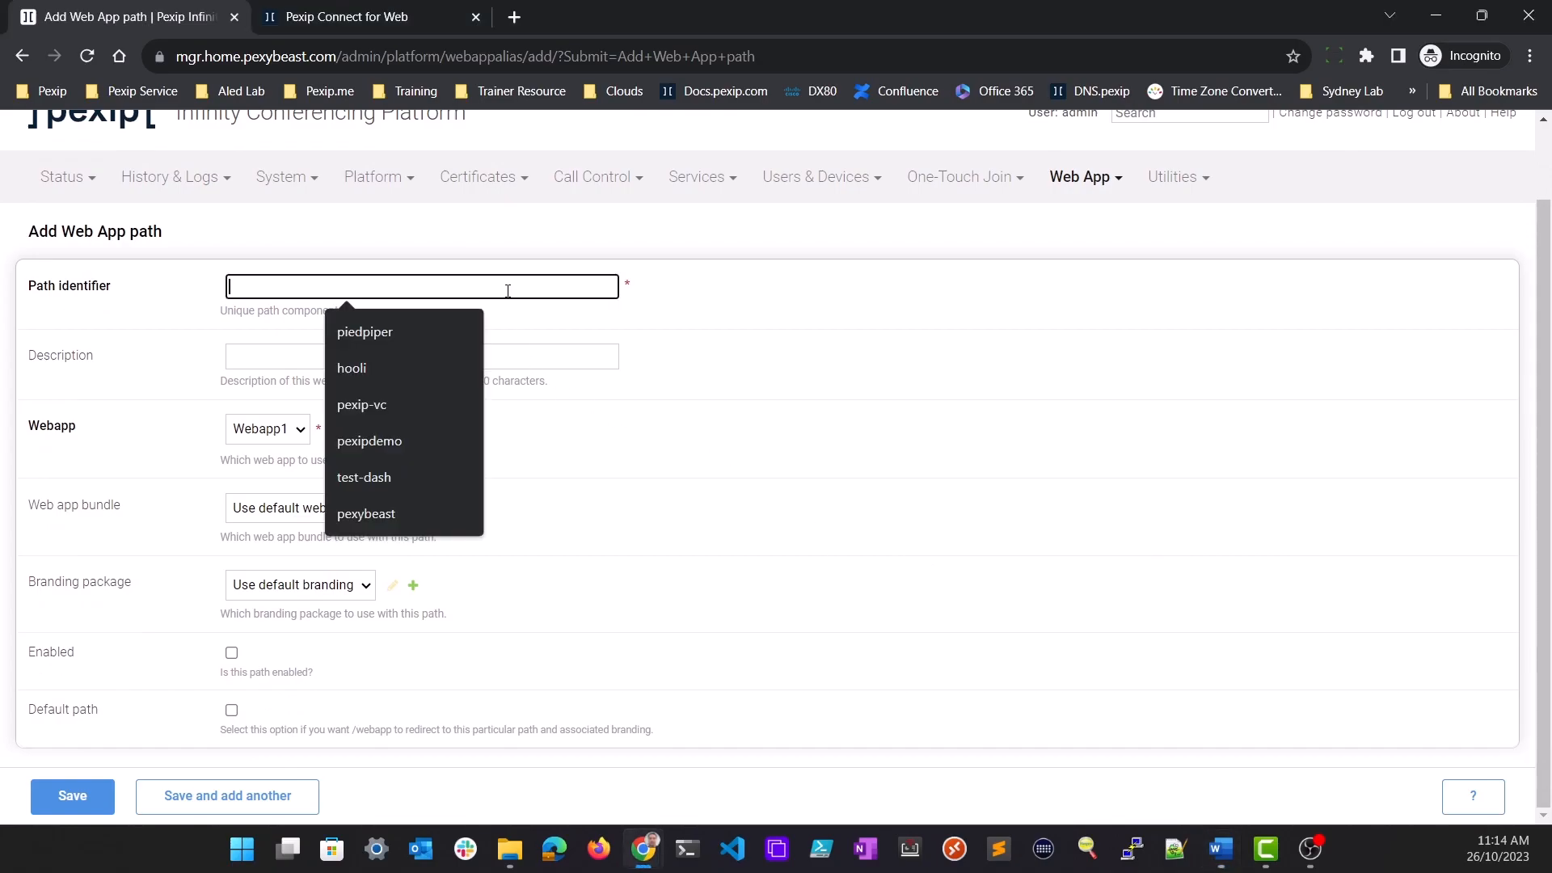
text(hooli)
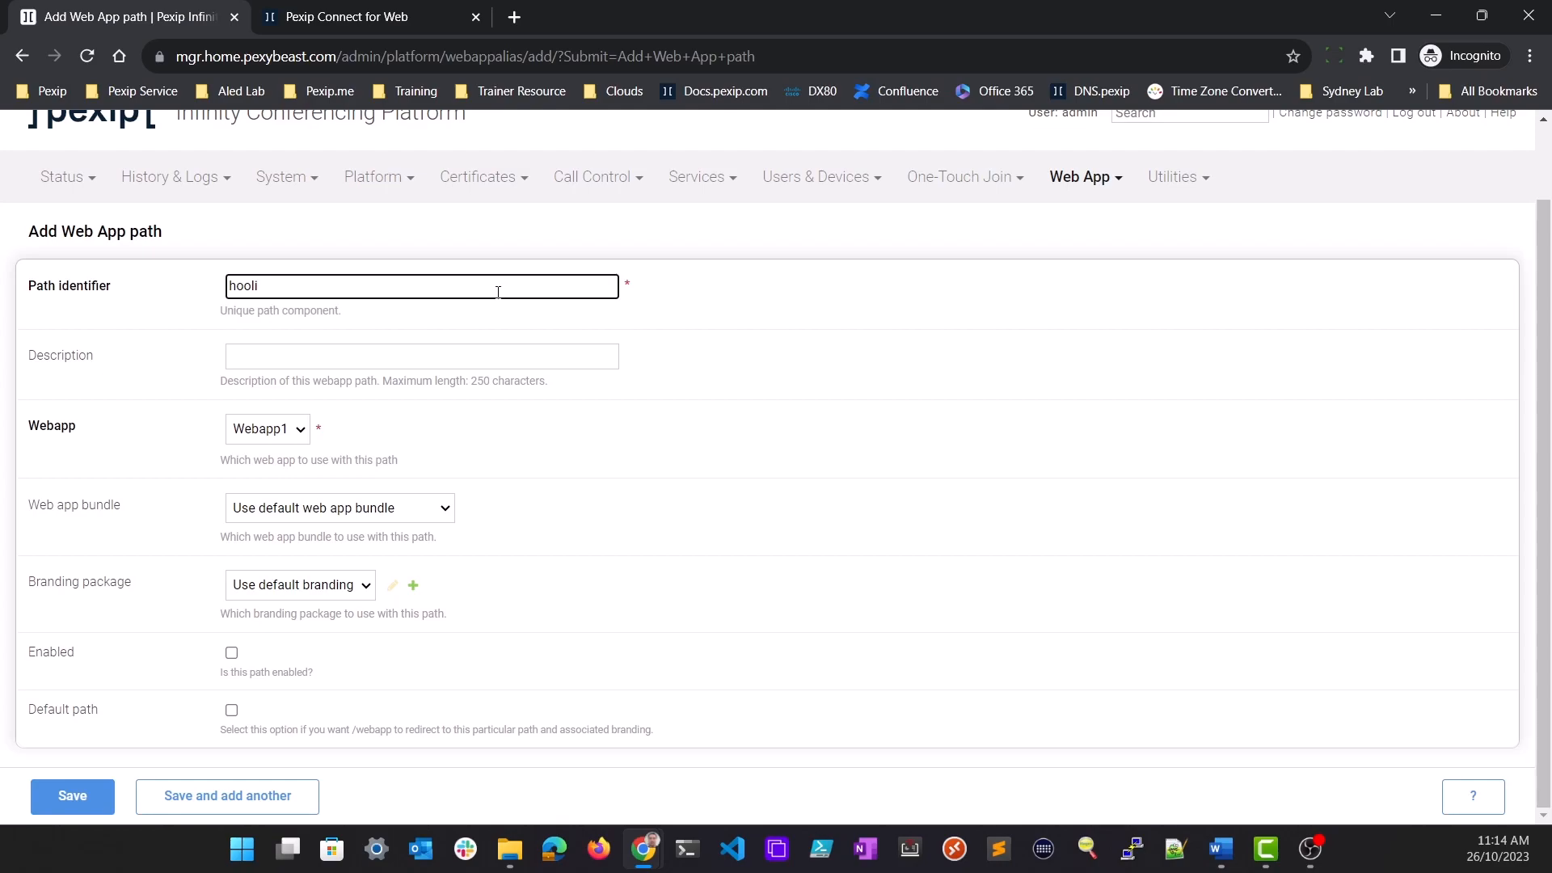
click(350, 359)
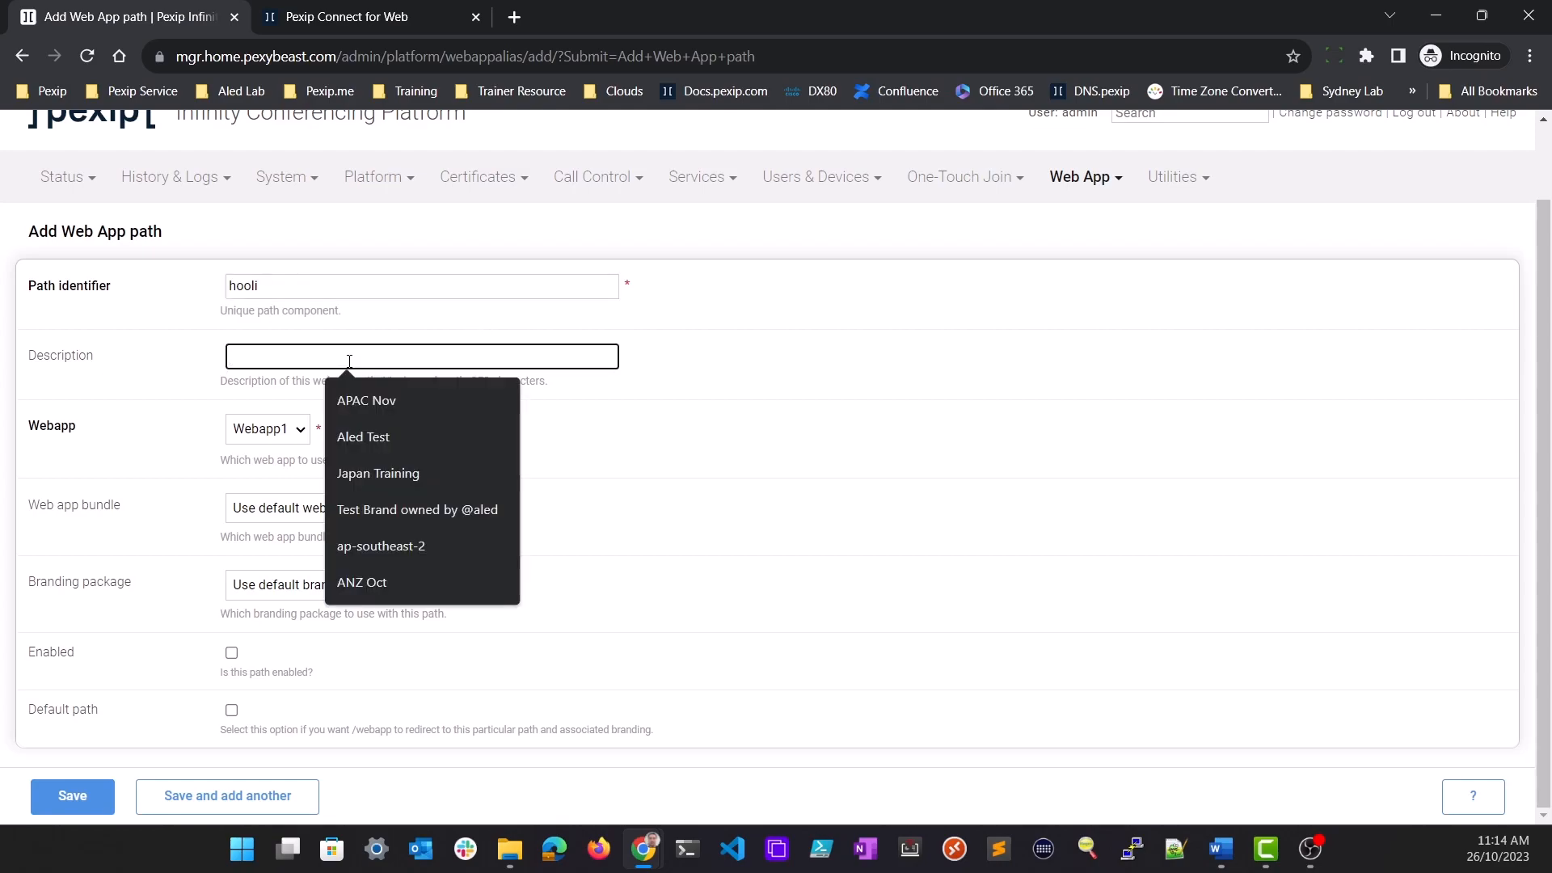
text(Points to the Hooli brand webapp3)
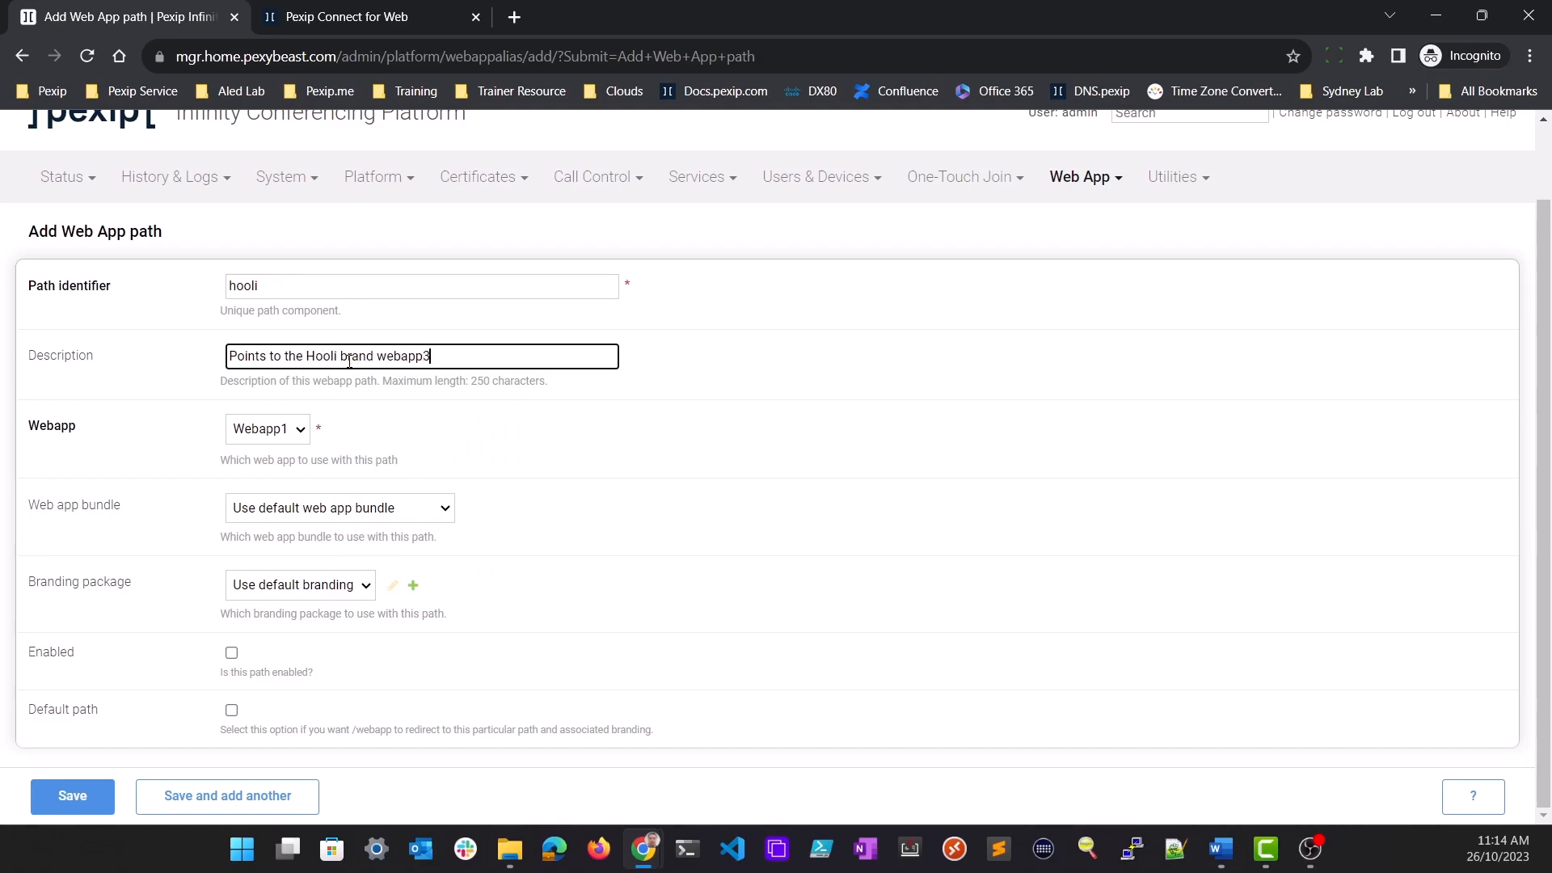
Set the hooli path to Webapp3 with the Hooli V1 branding package, enable it and save it
click(298, 441)
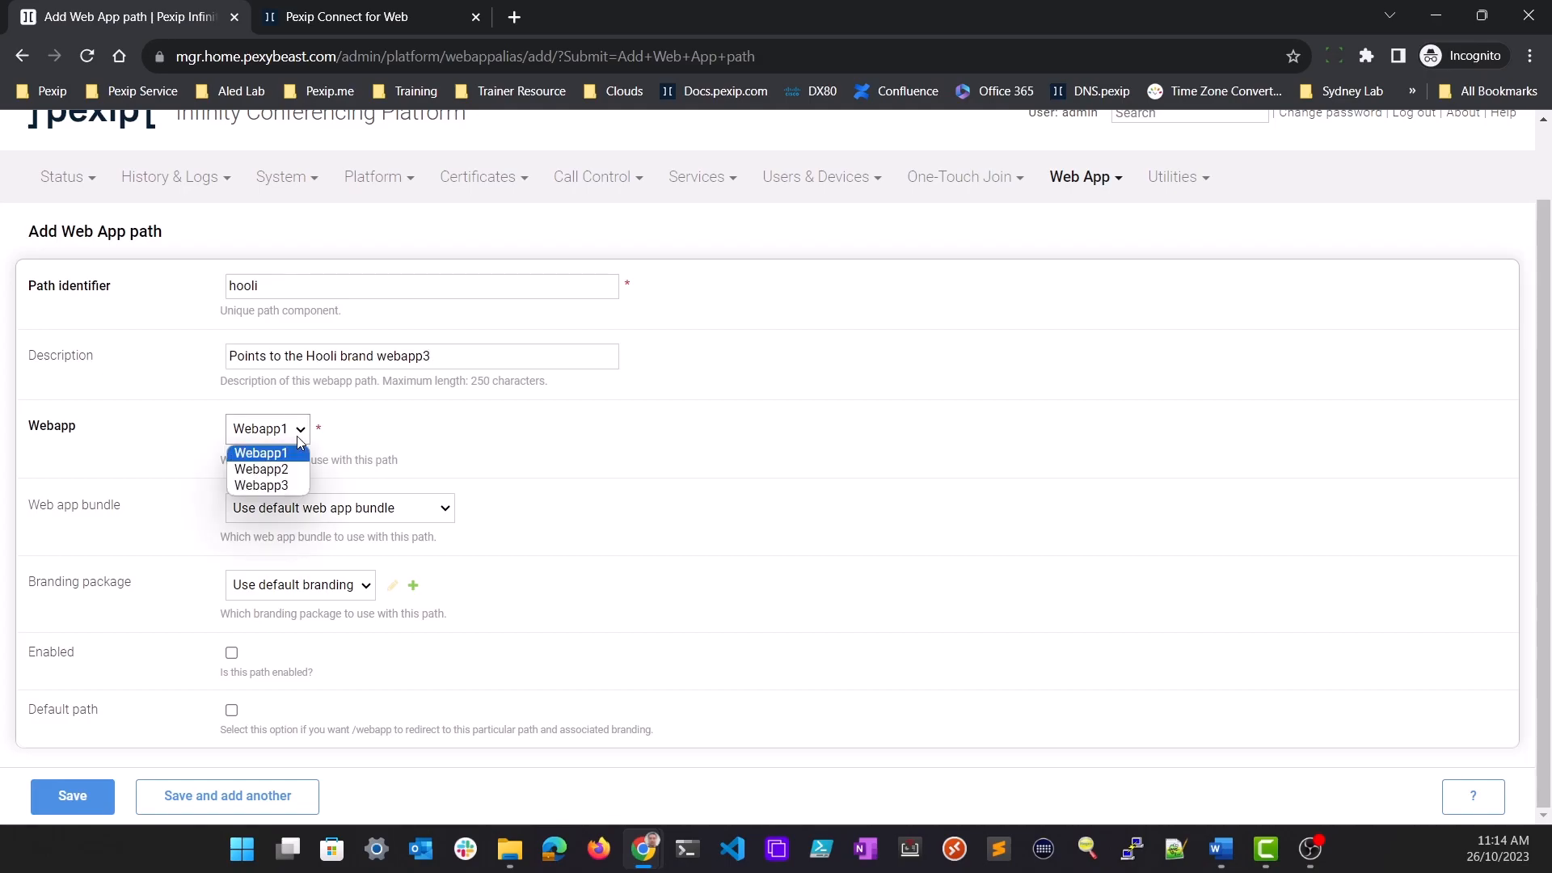
click(284, 488)
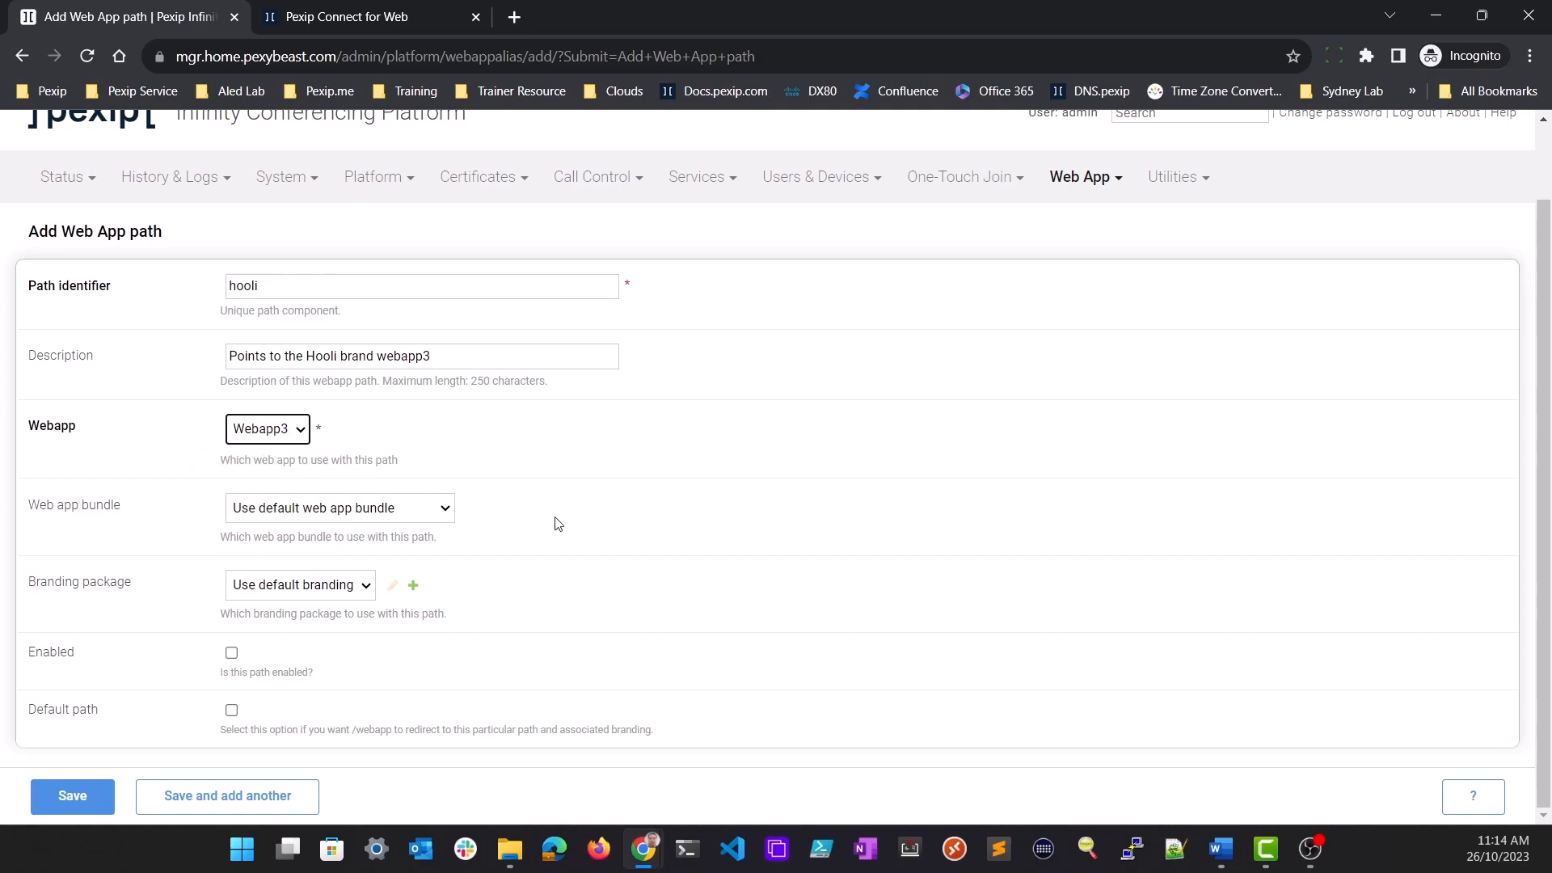
click(366, 587)
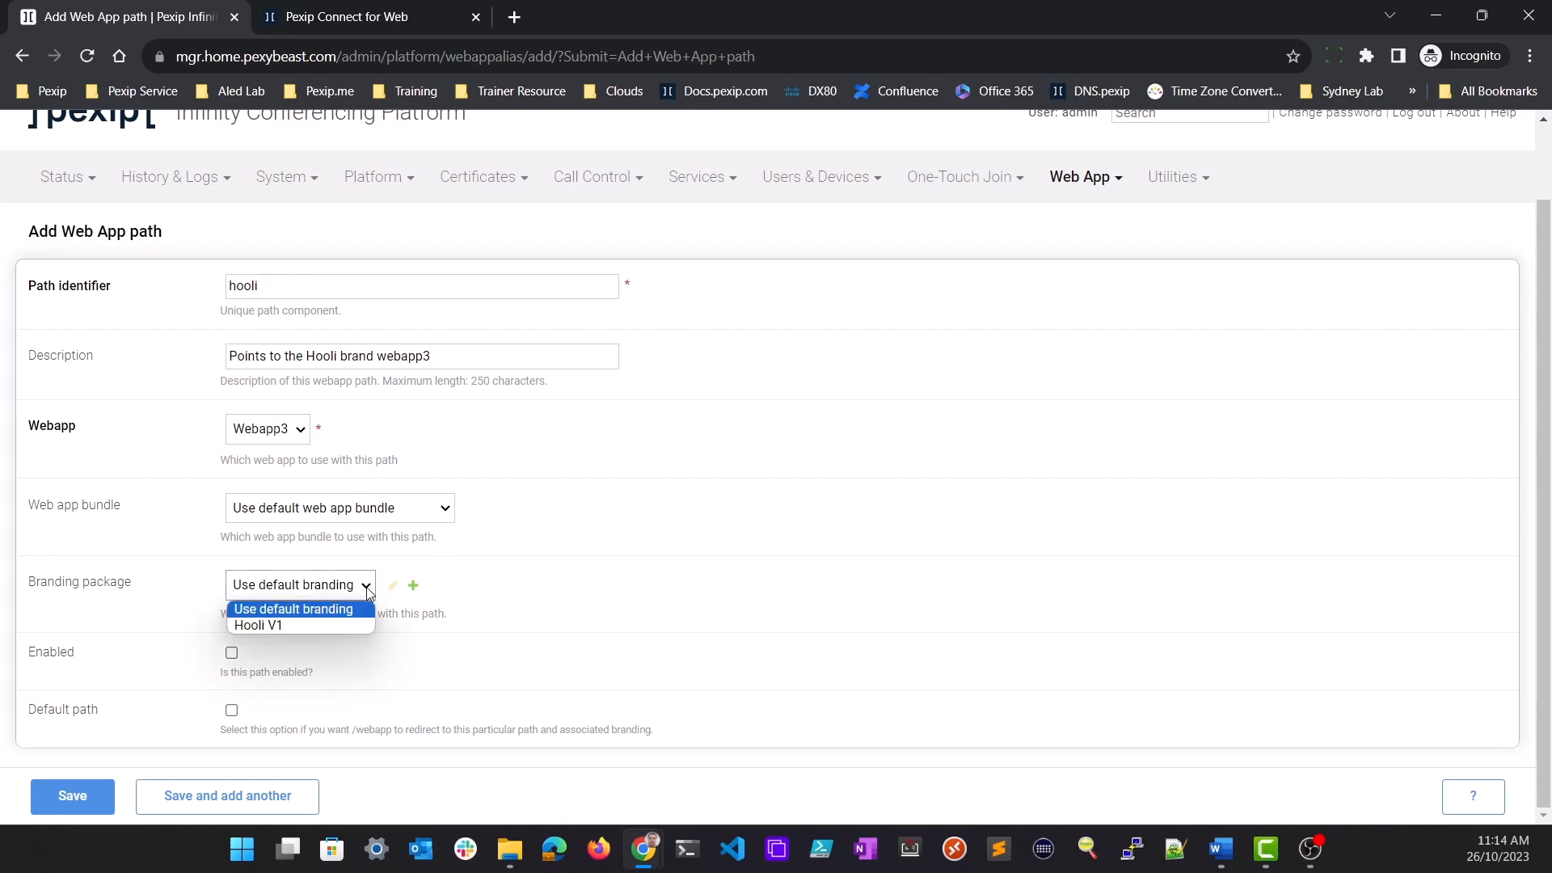
click(278, 627)
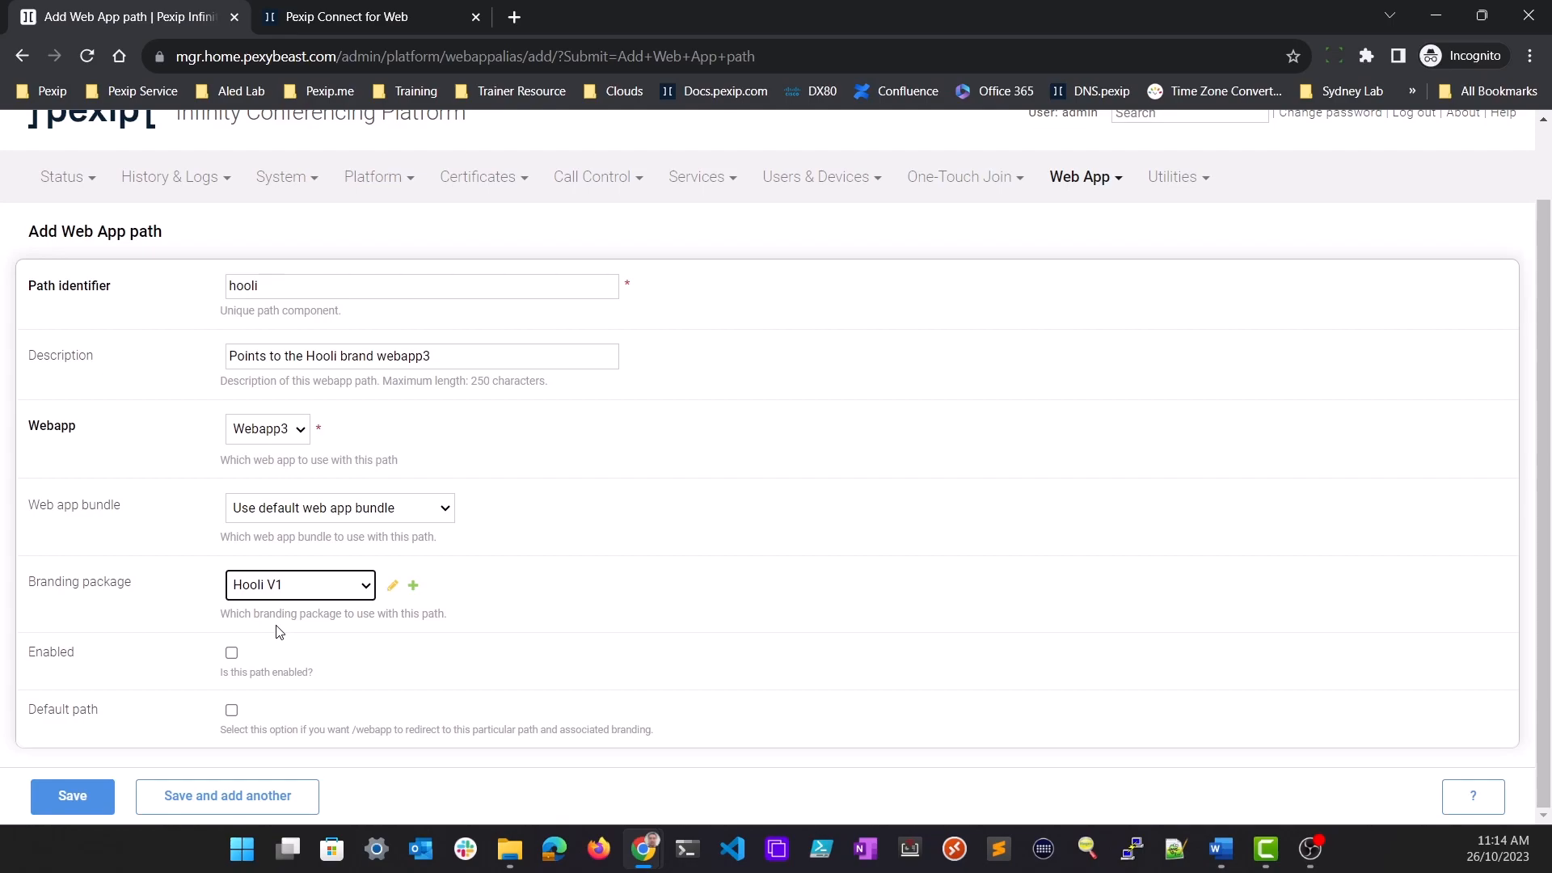
click(231, 653)
click(93, 798)
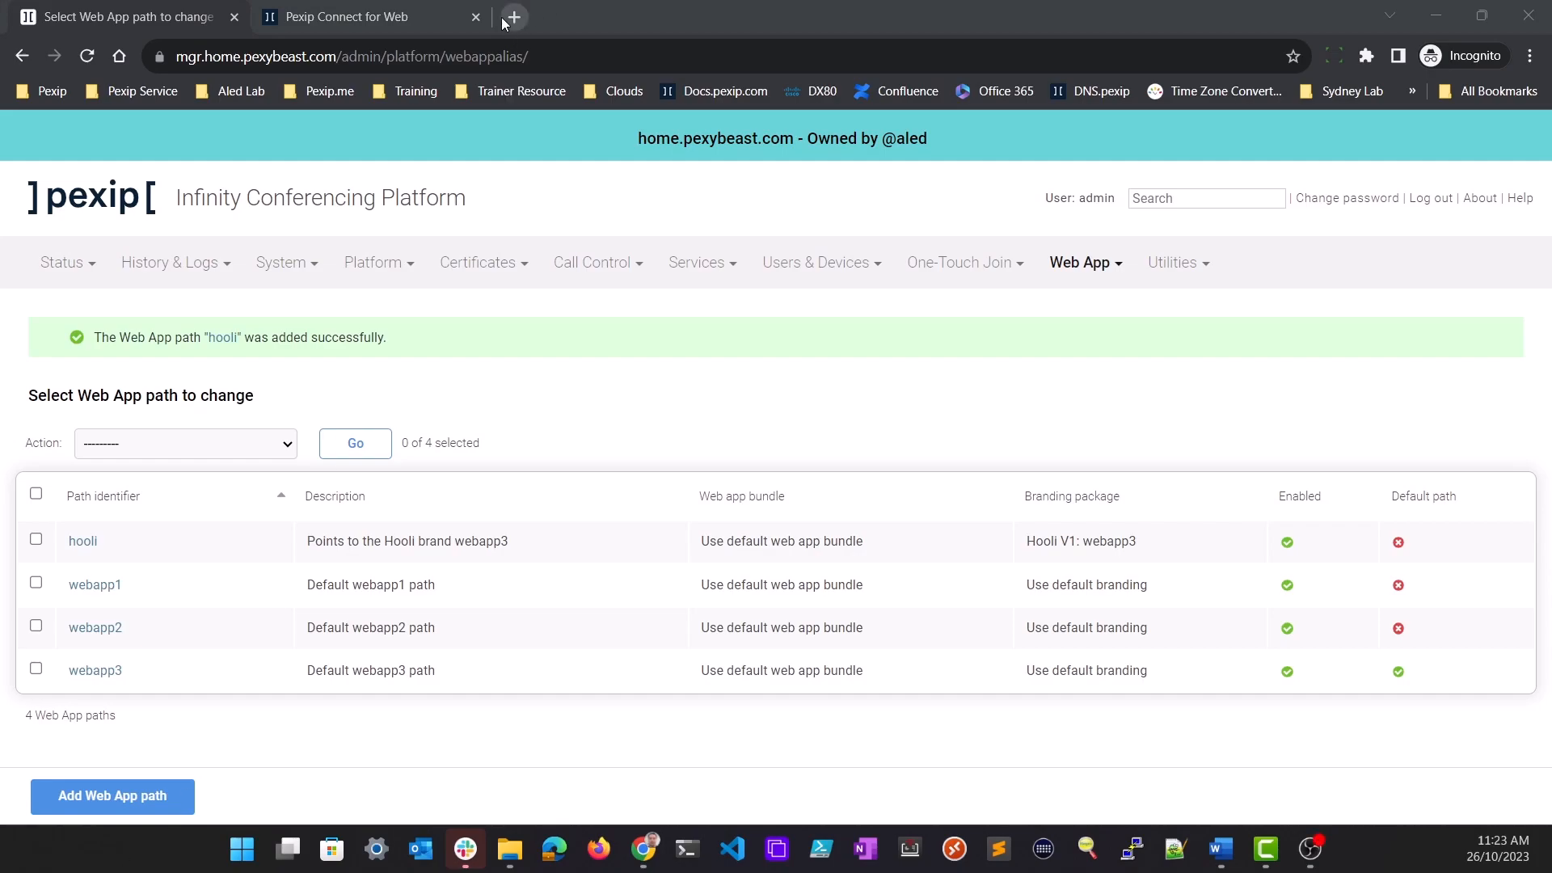
Open conf1.home.pexybeast.com/hooli in a new tab to check the branded path
click(503, 22)
text(conf)
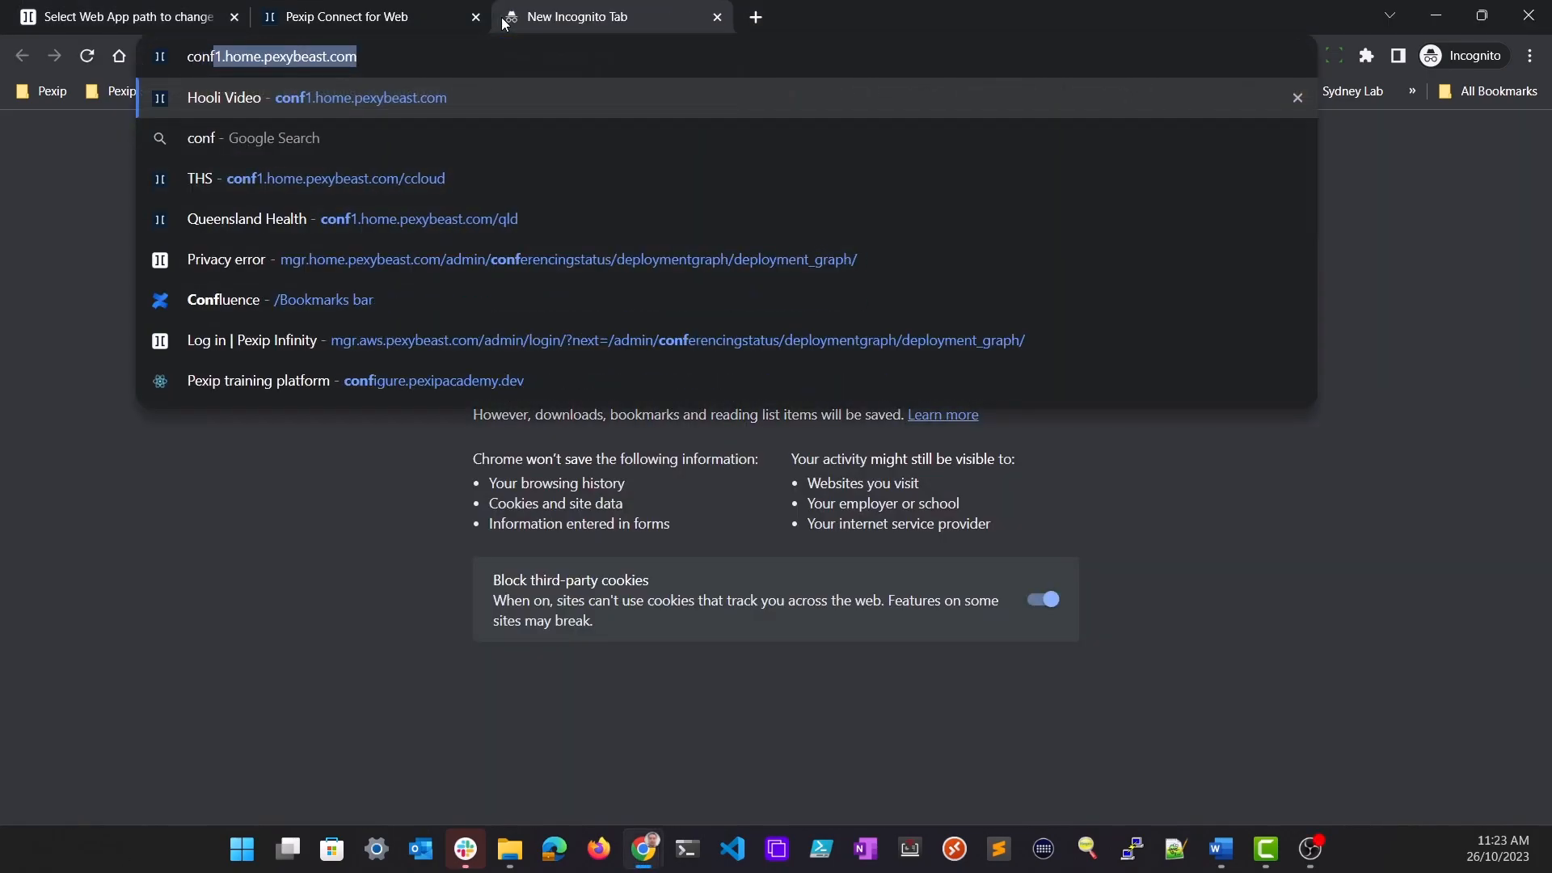
text(1.home)
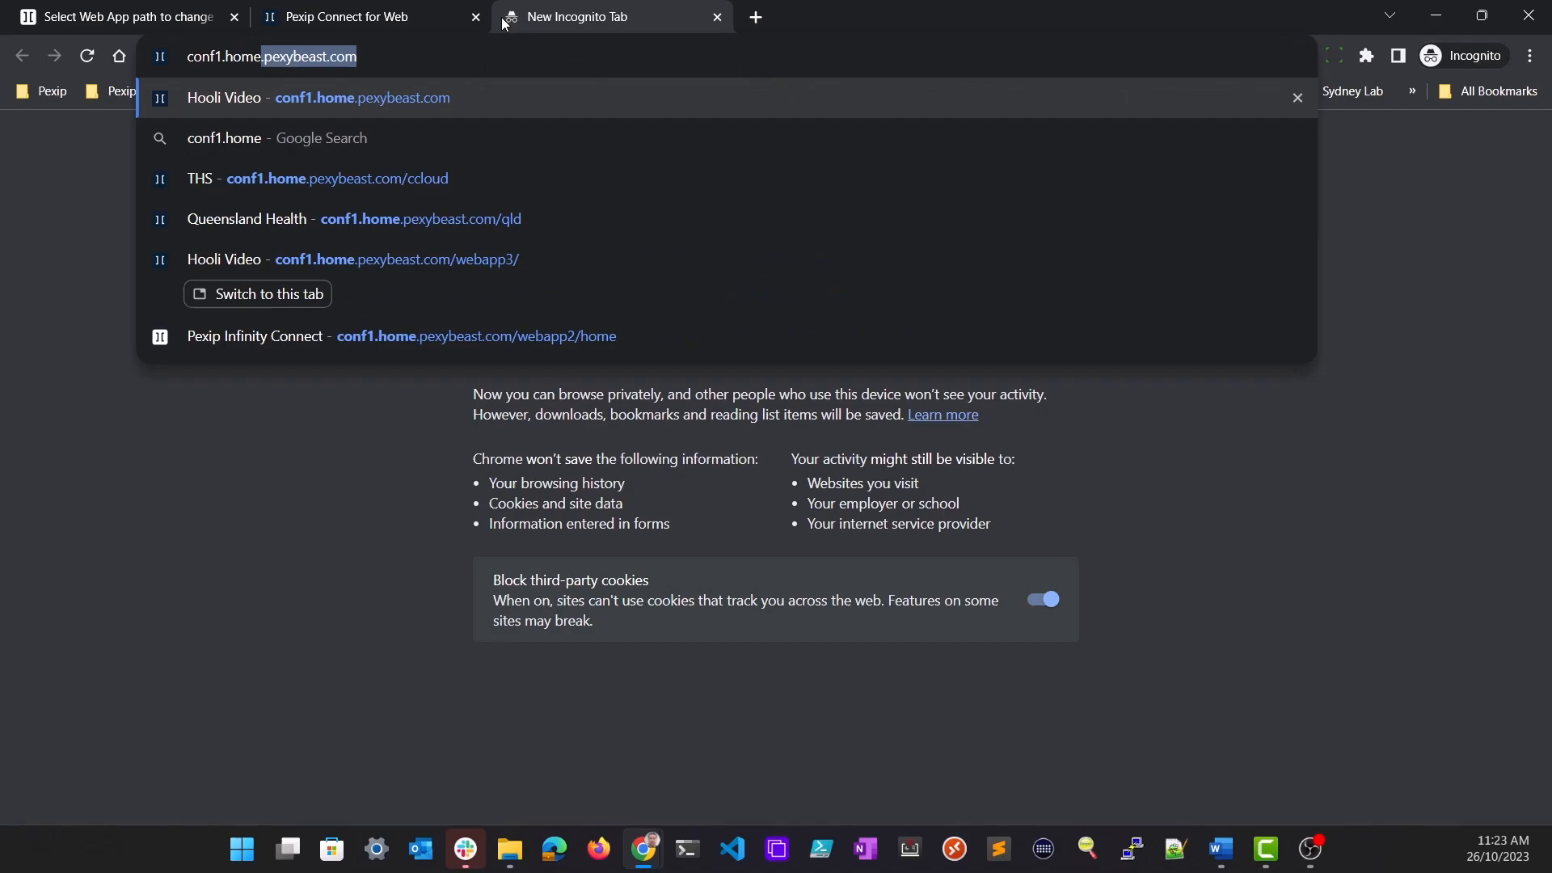
key(Right)
text(/)
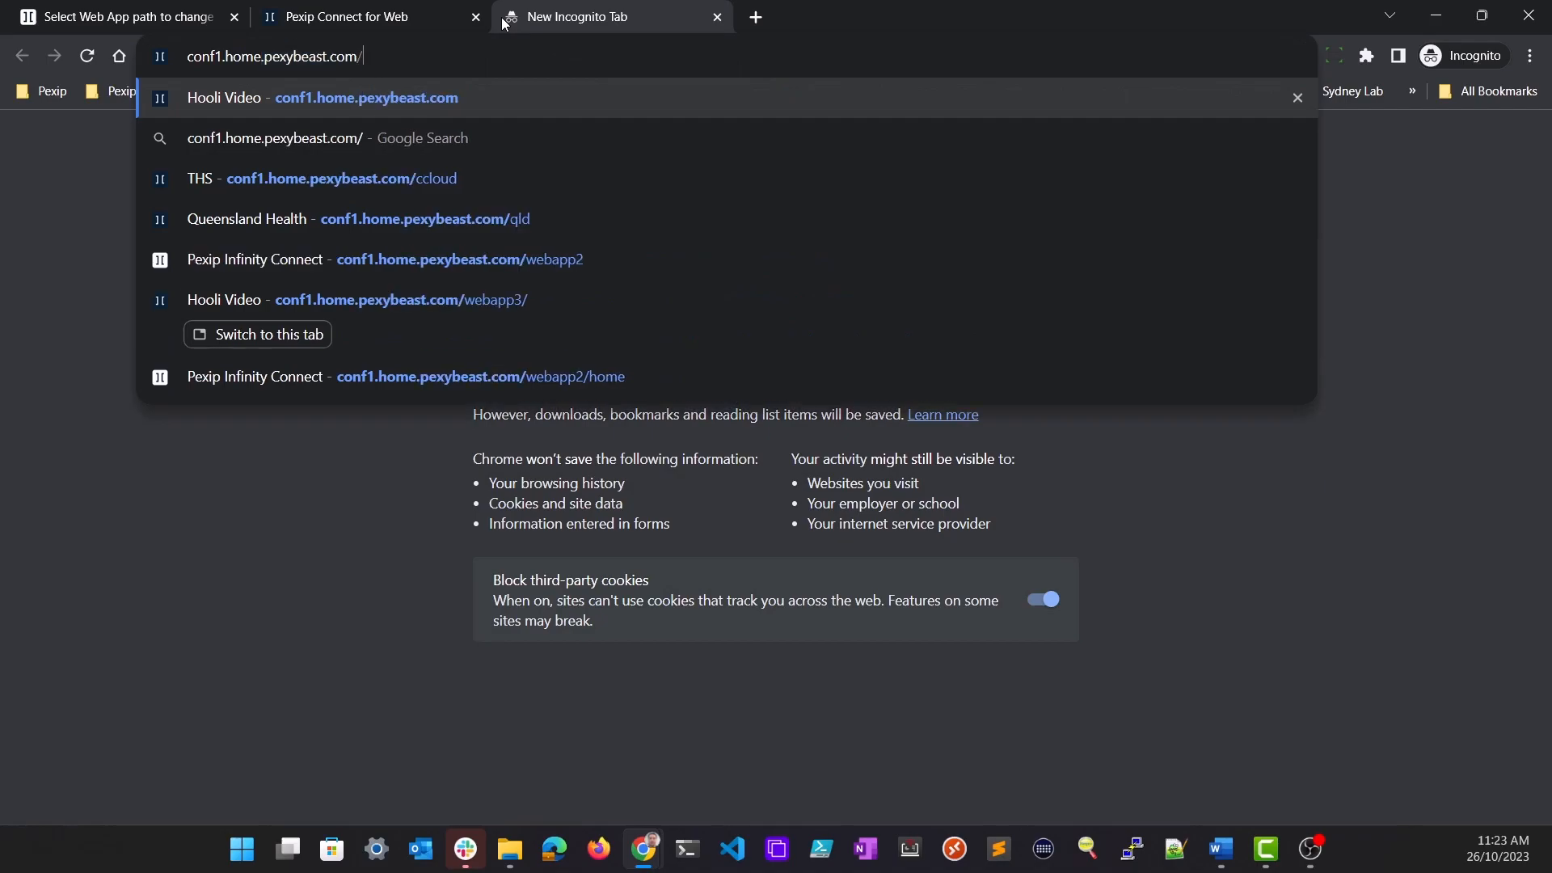
text(hooli)
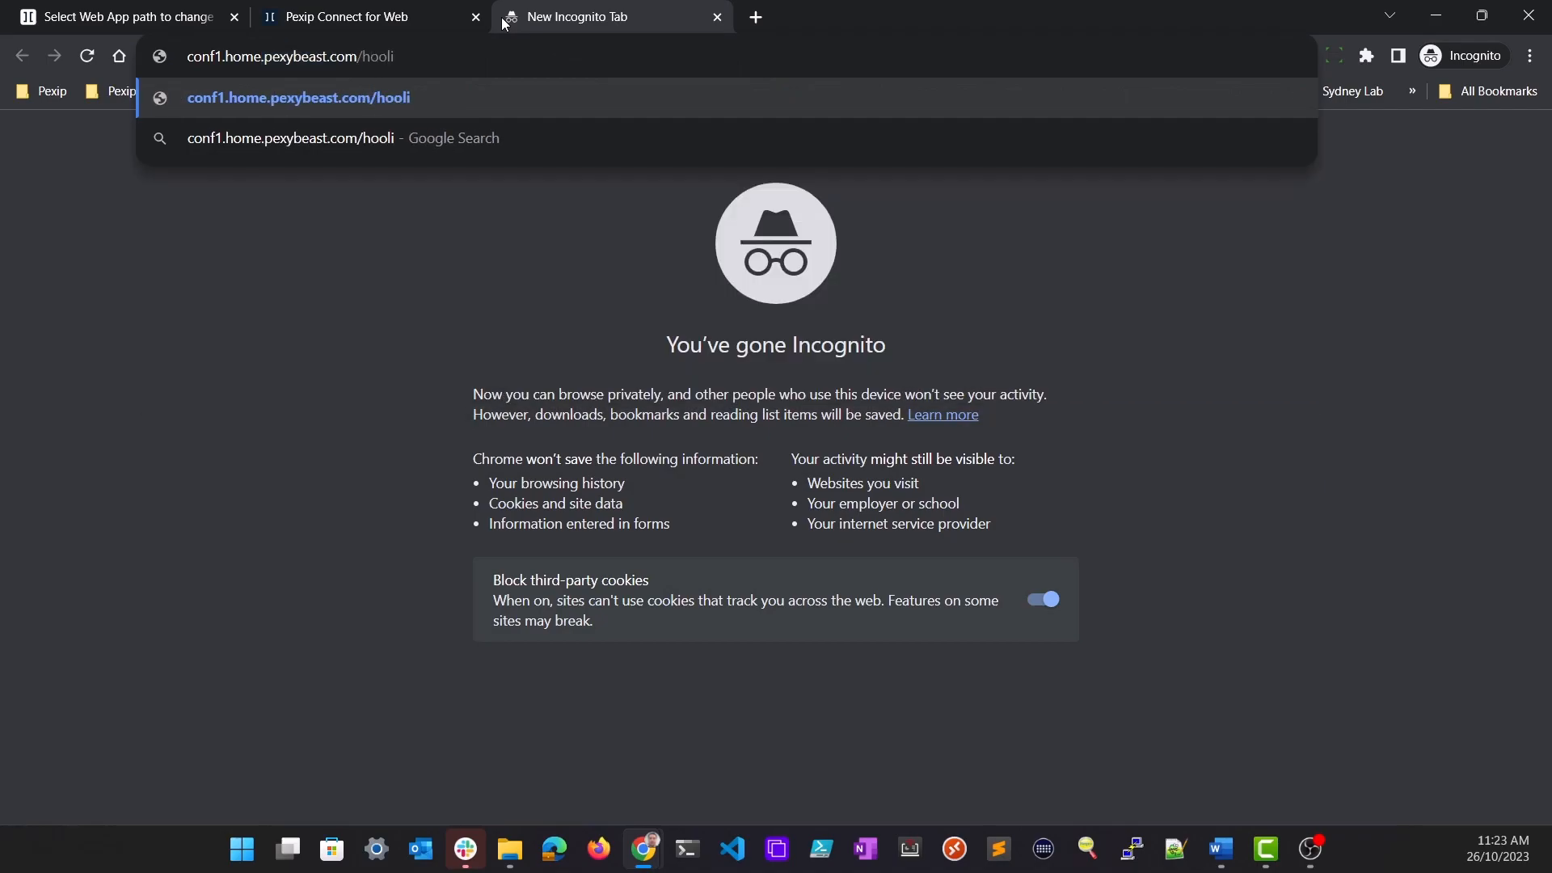
key(Return)
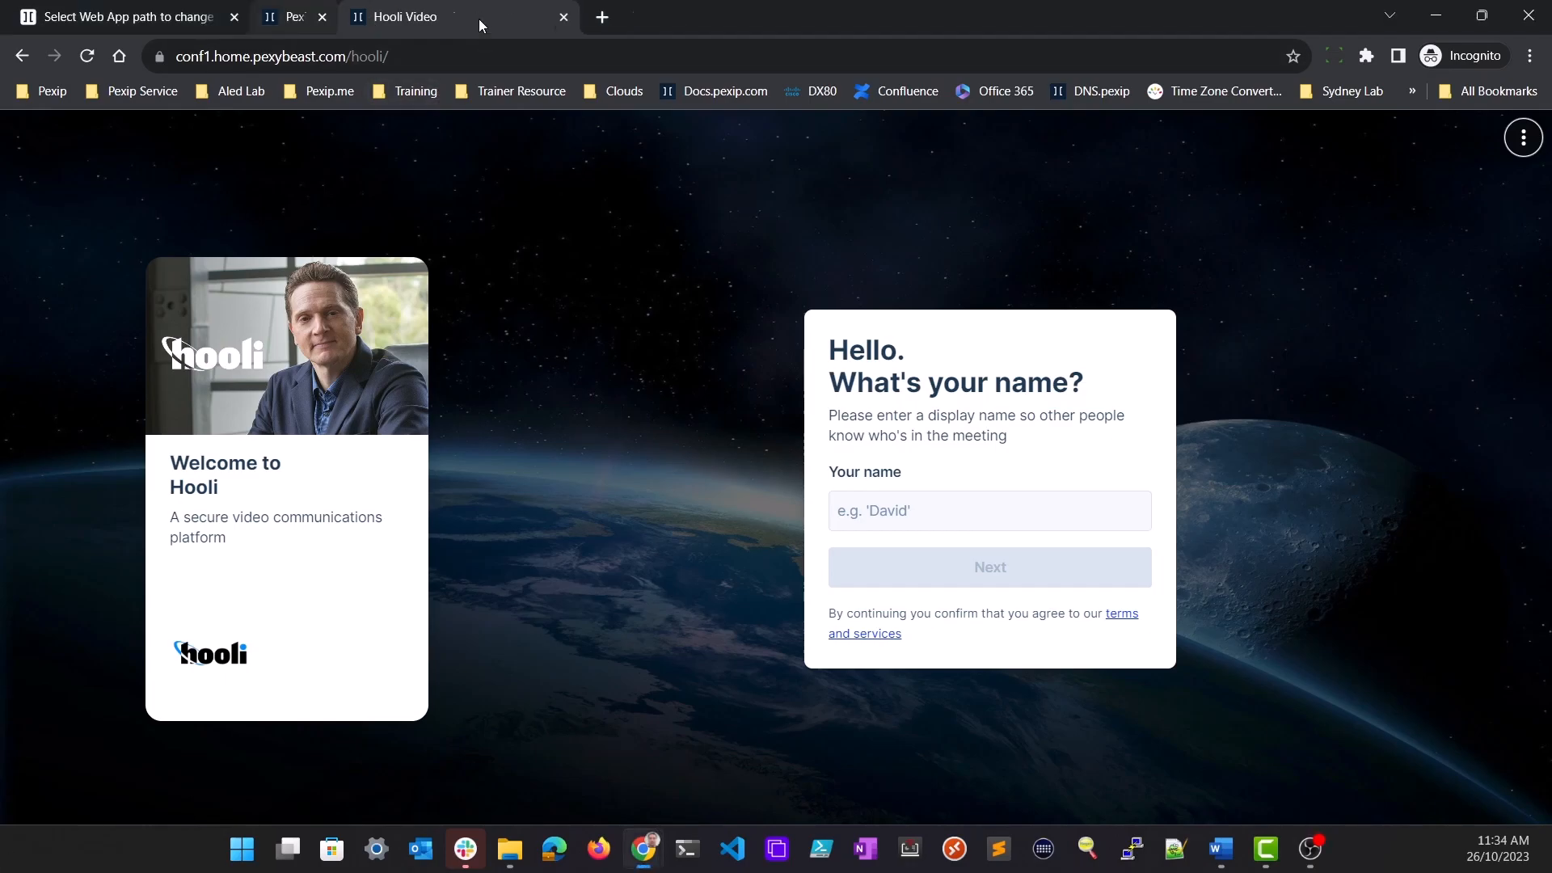
Close the opened web app pages and start a new Web App path with the identifier piedpiper
click(477, 18)
click(112, 803)
click(289, 369)
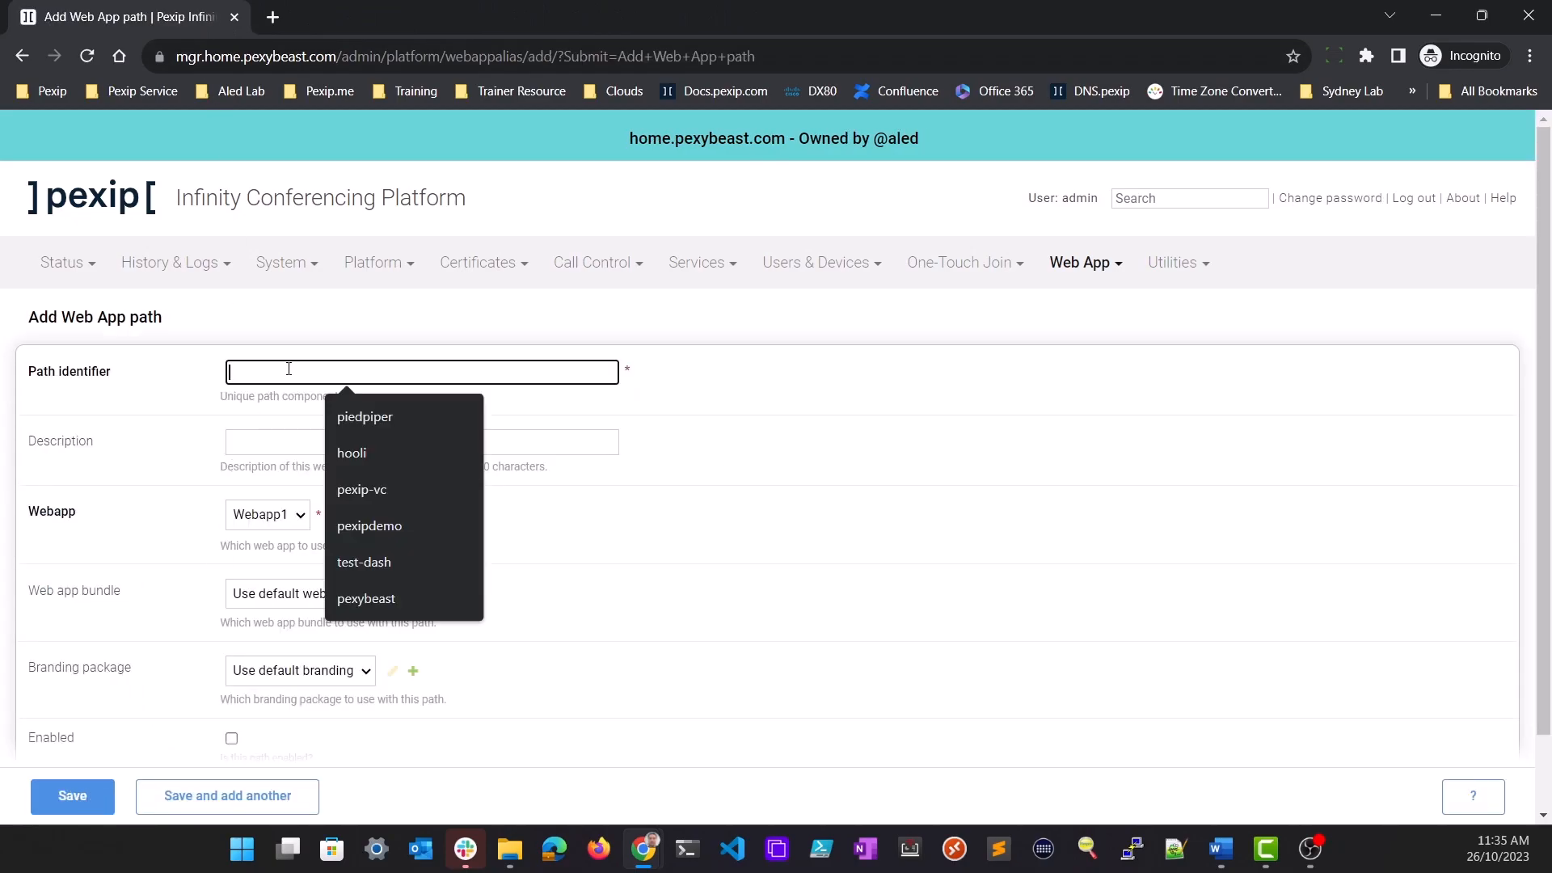
text(piedpiper)
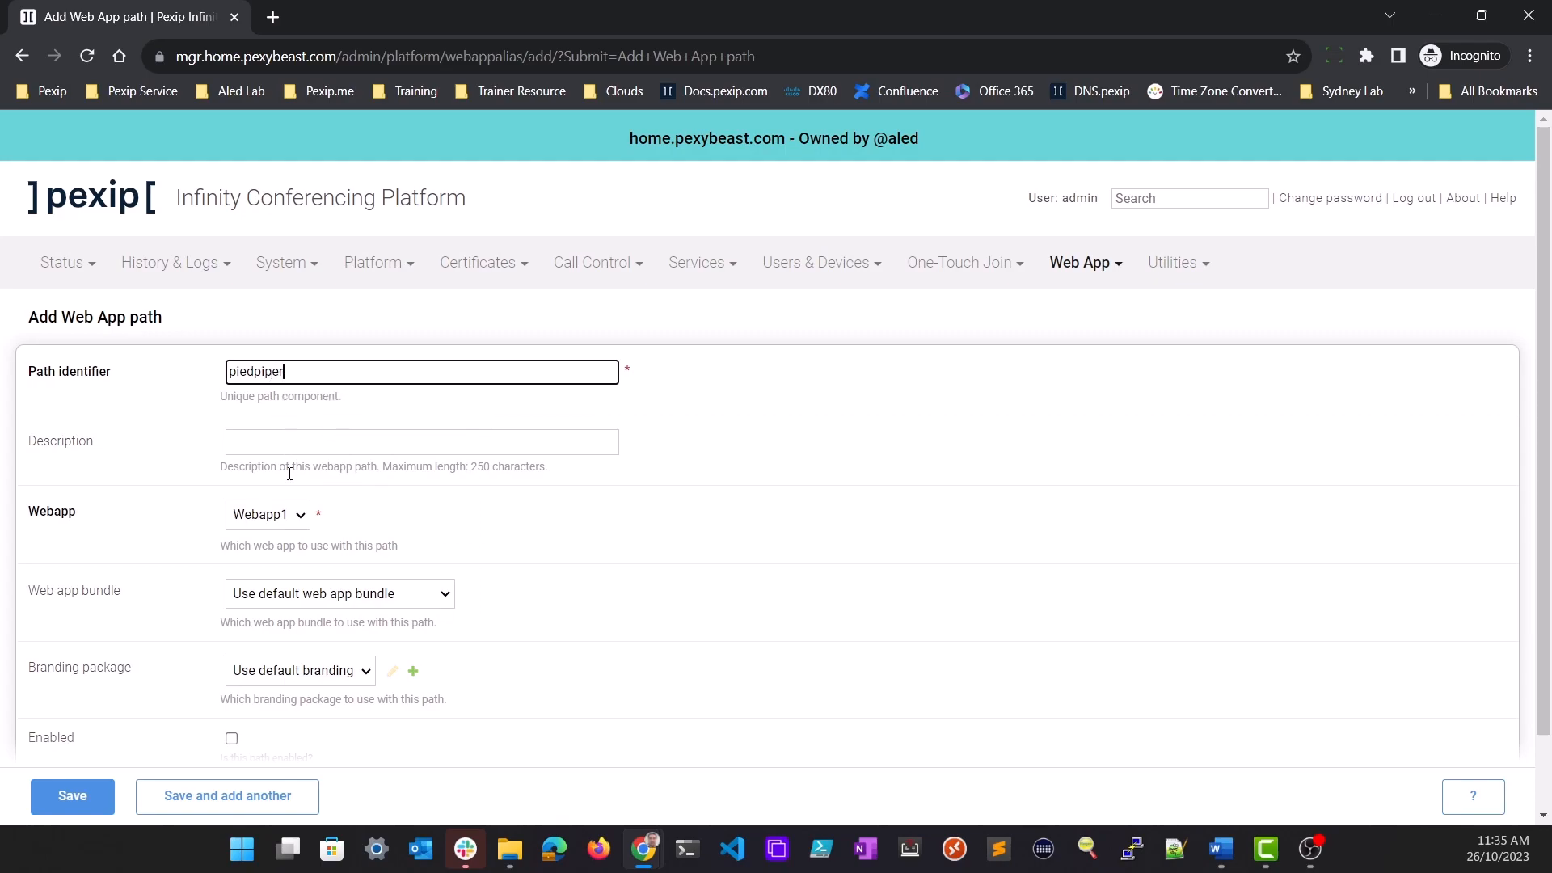
Set the piedpiper path to Webapp3 with the Pied Piper v1 branding package, enable it and save it
click(296, 523)
click(294, 573)
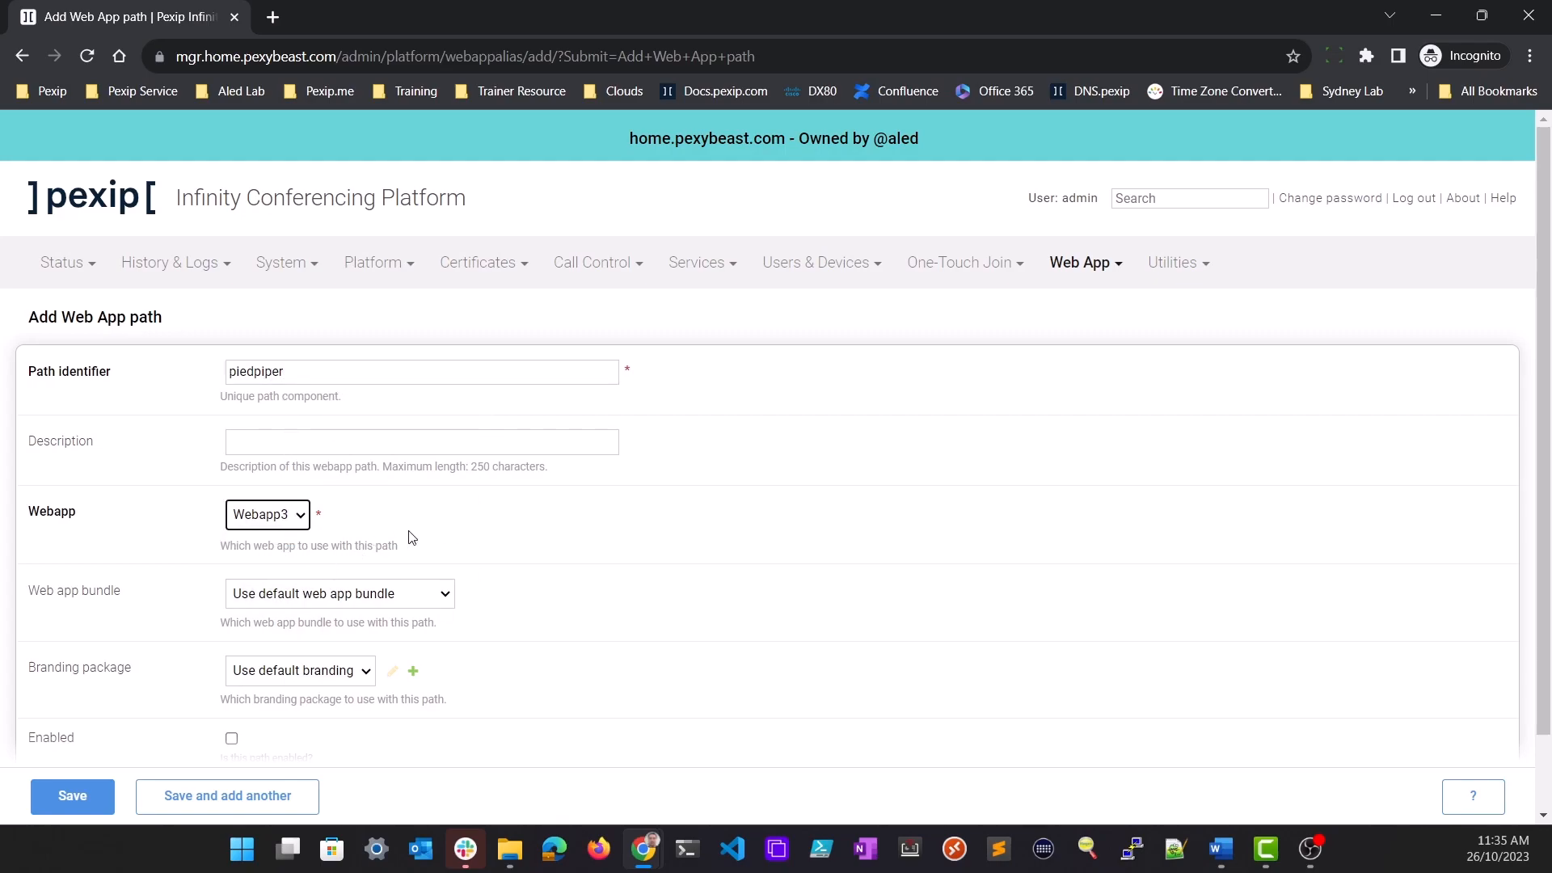
click(368, 670)
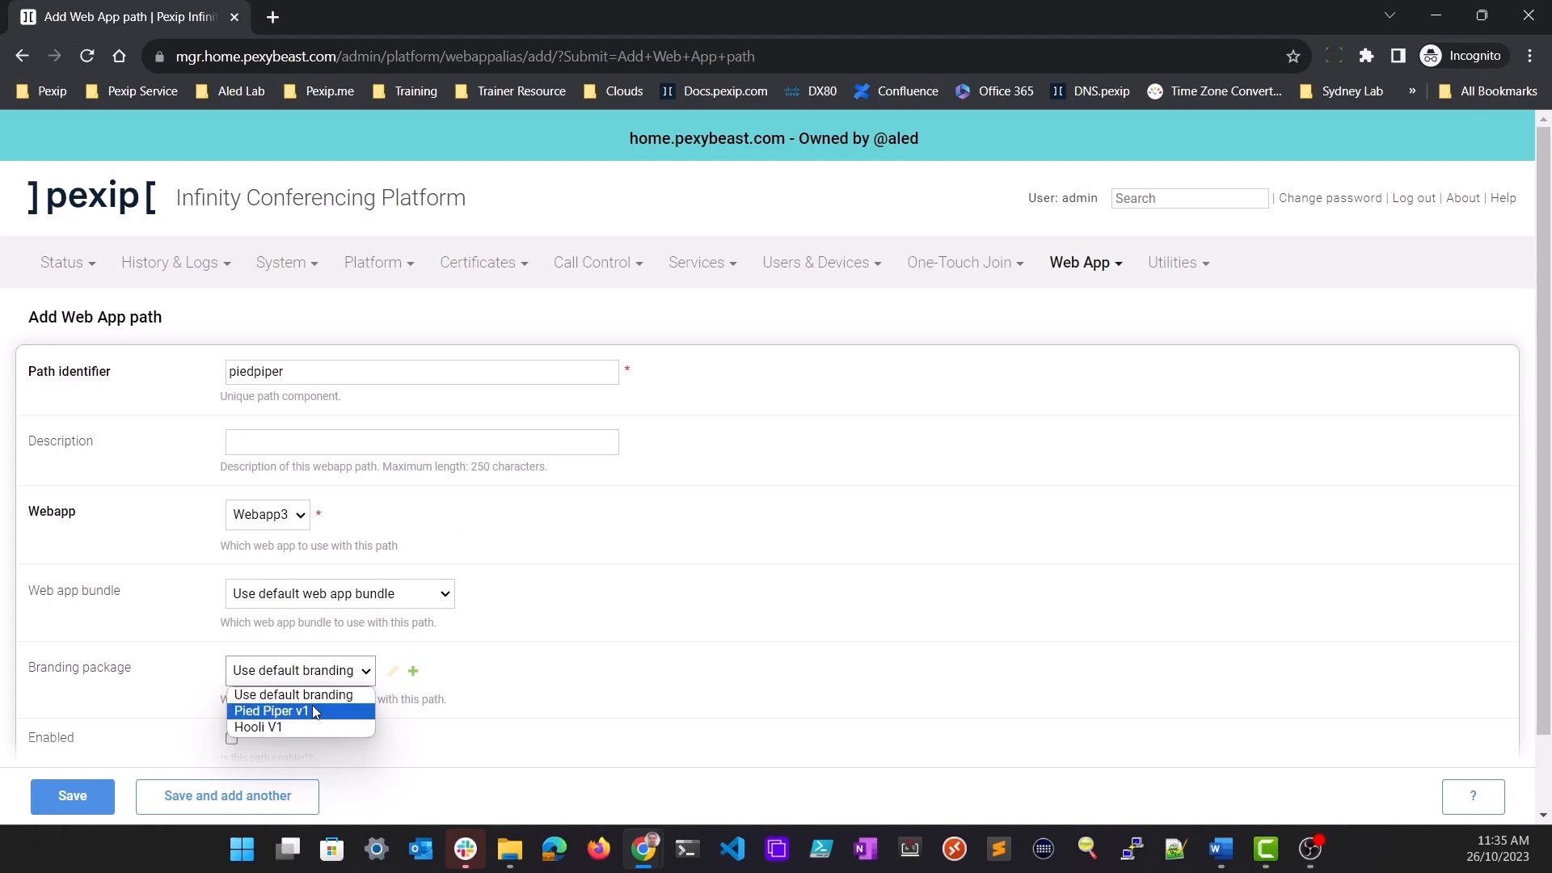
scroll(315, 716, down, 1)
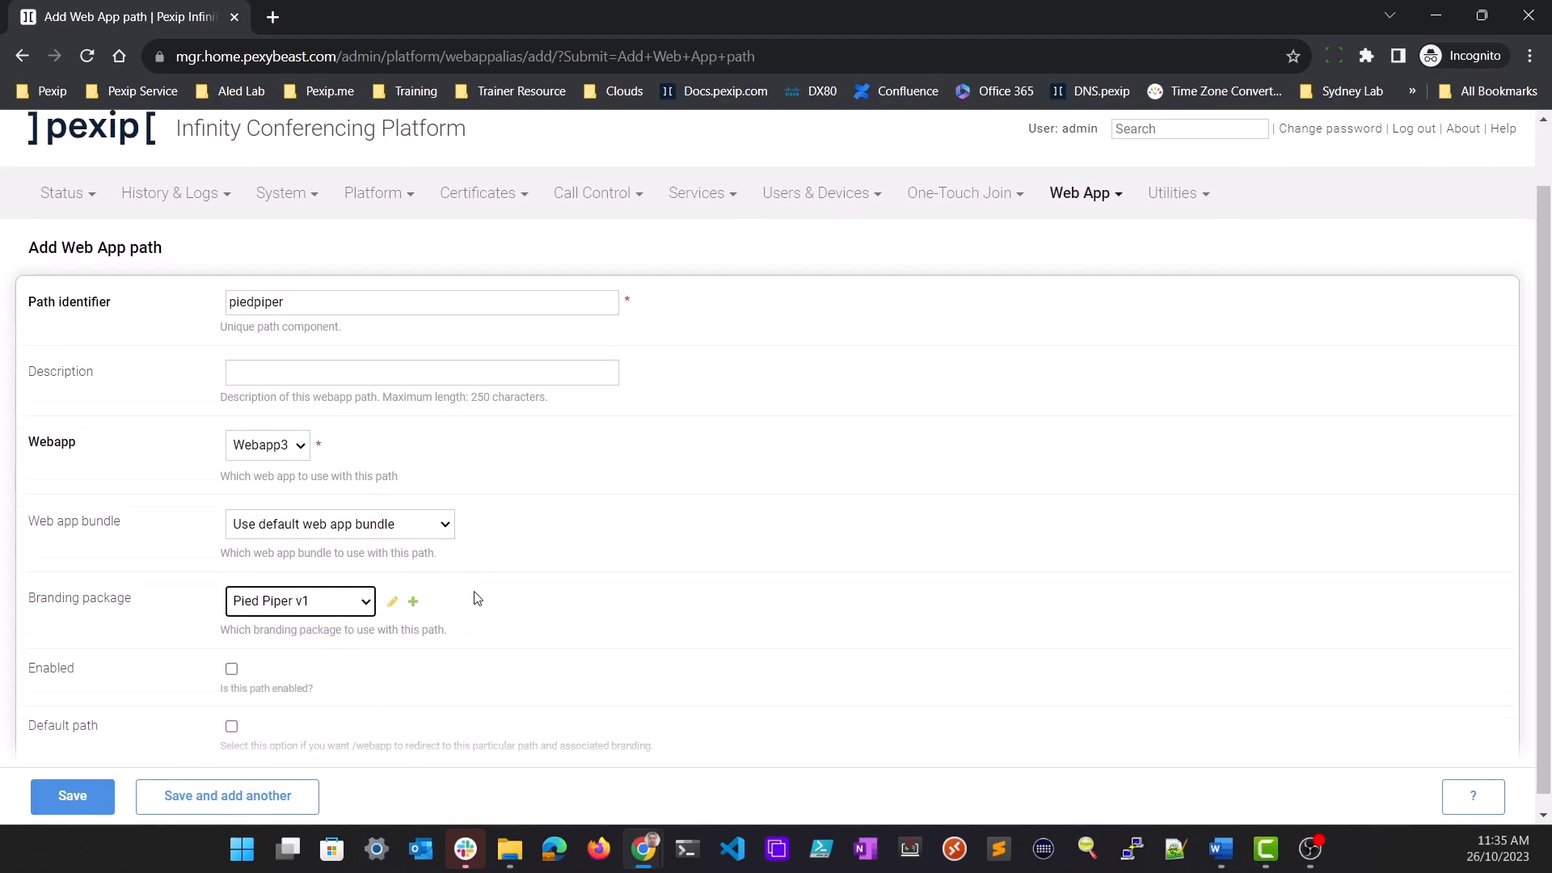
click(232, 653)
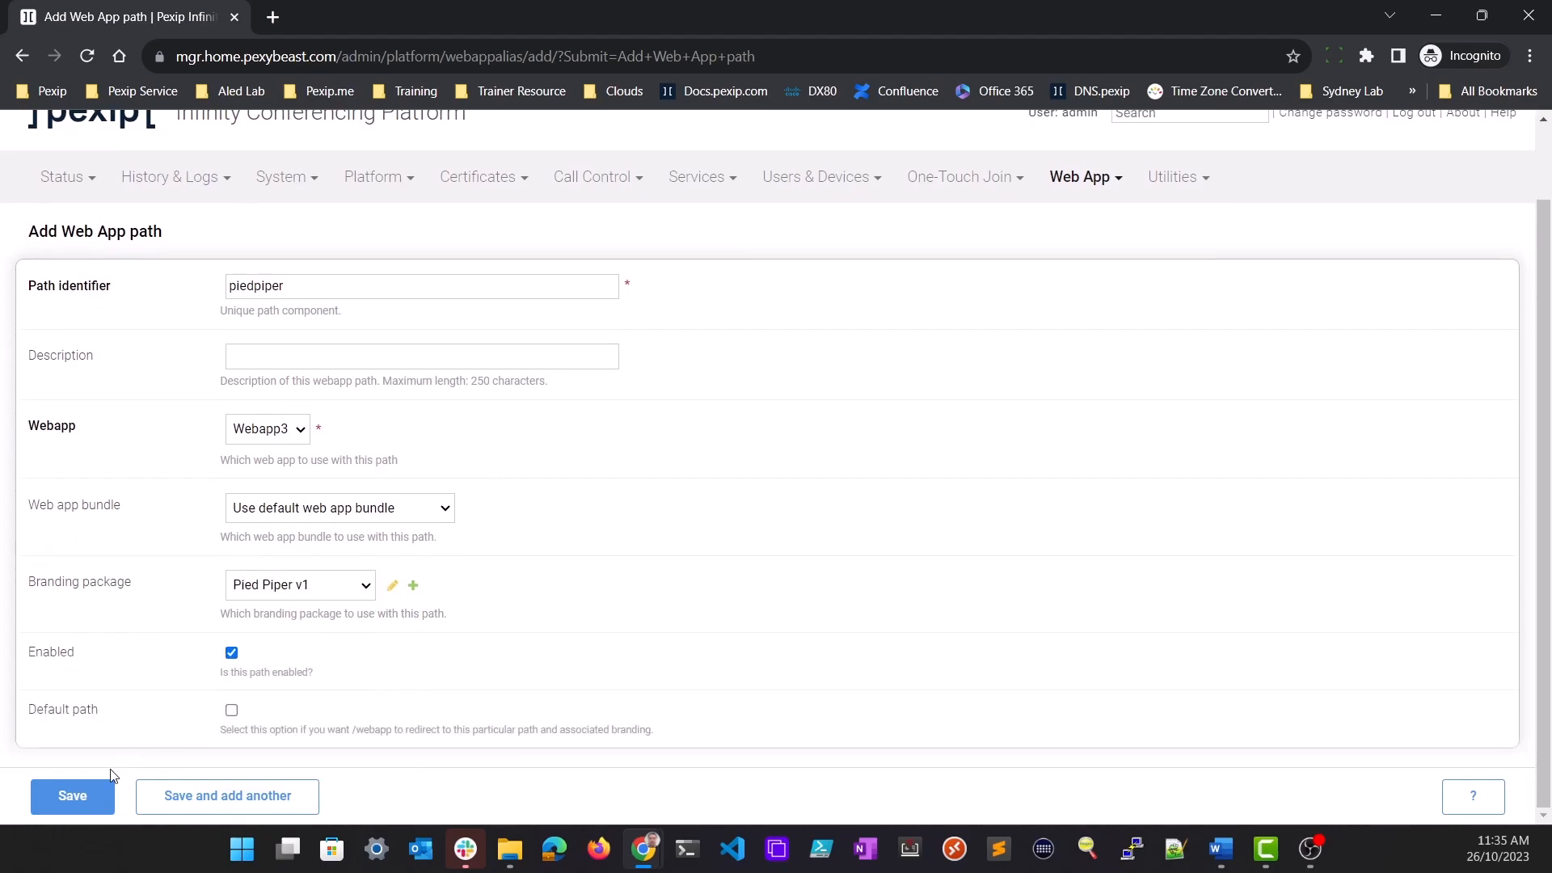
click(95, 799)
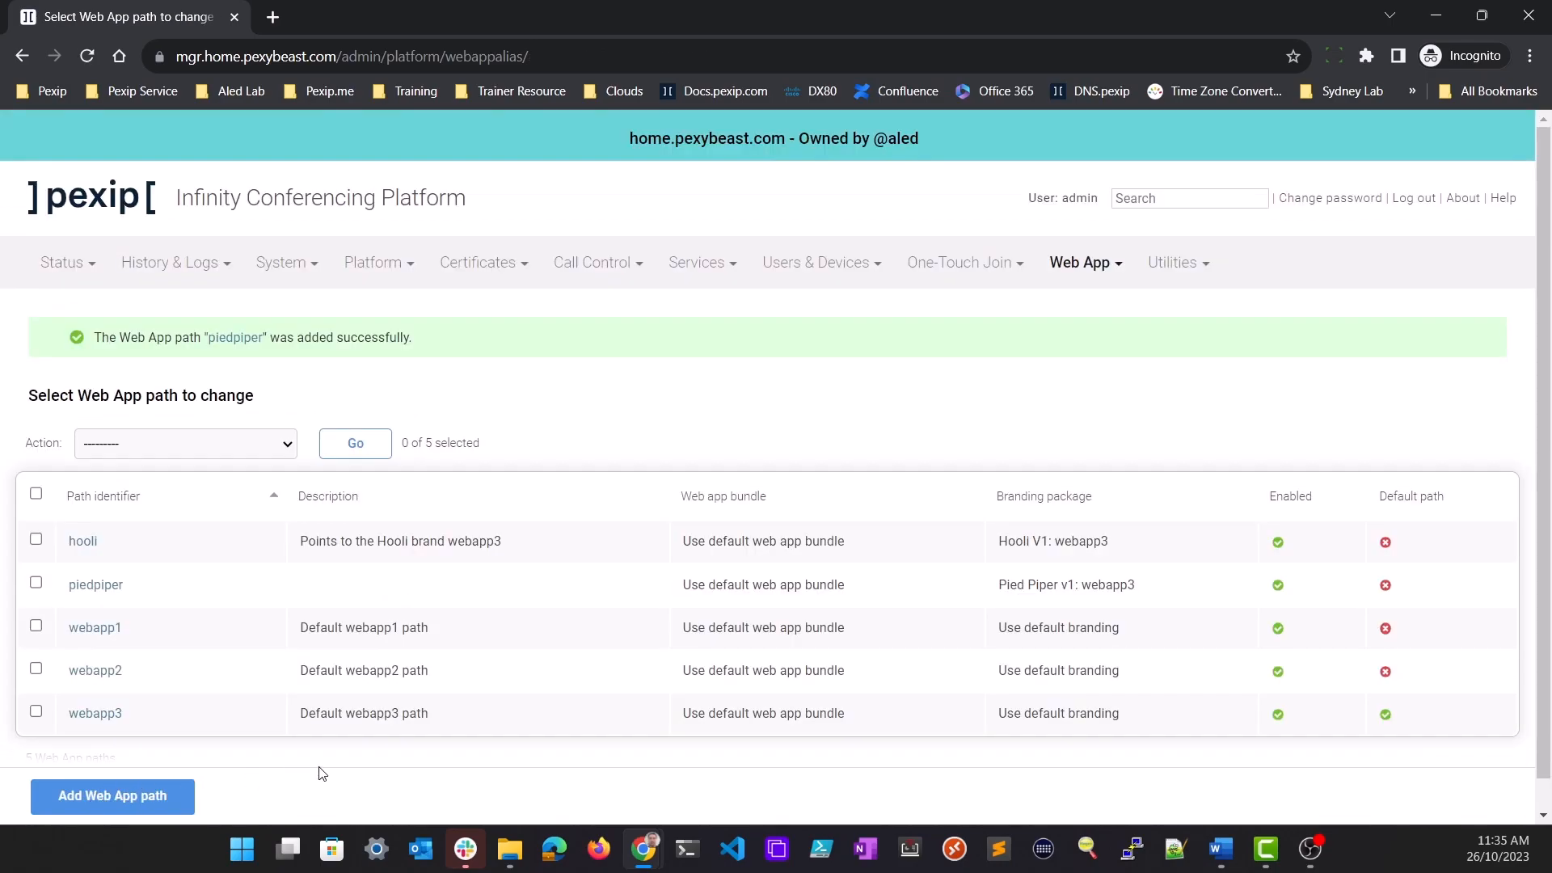
Start another new Web App path with the identifier aledcorp
click(137, 799)
click(359, 372)
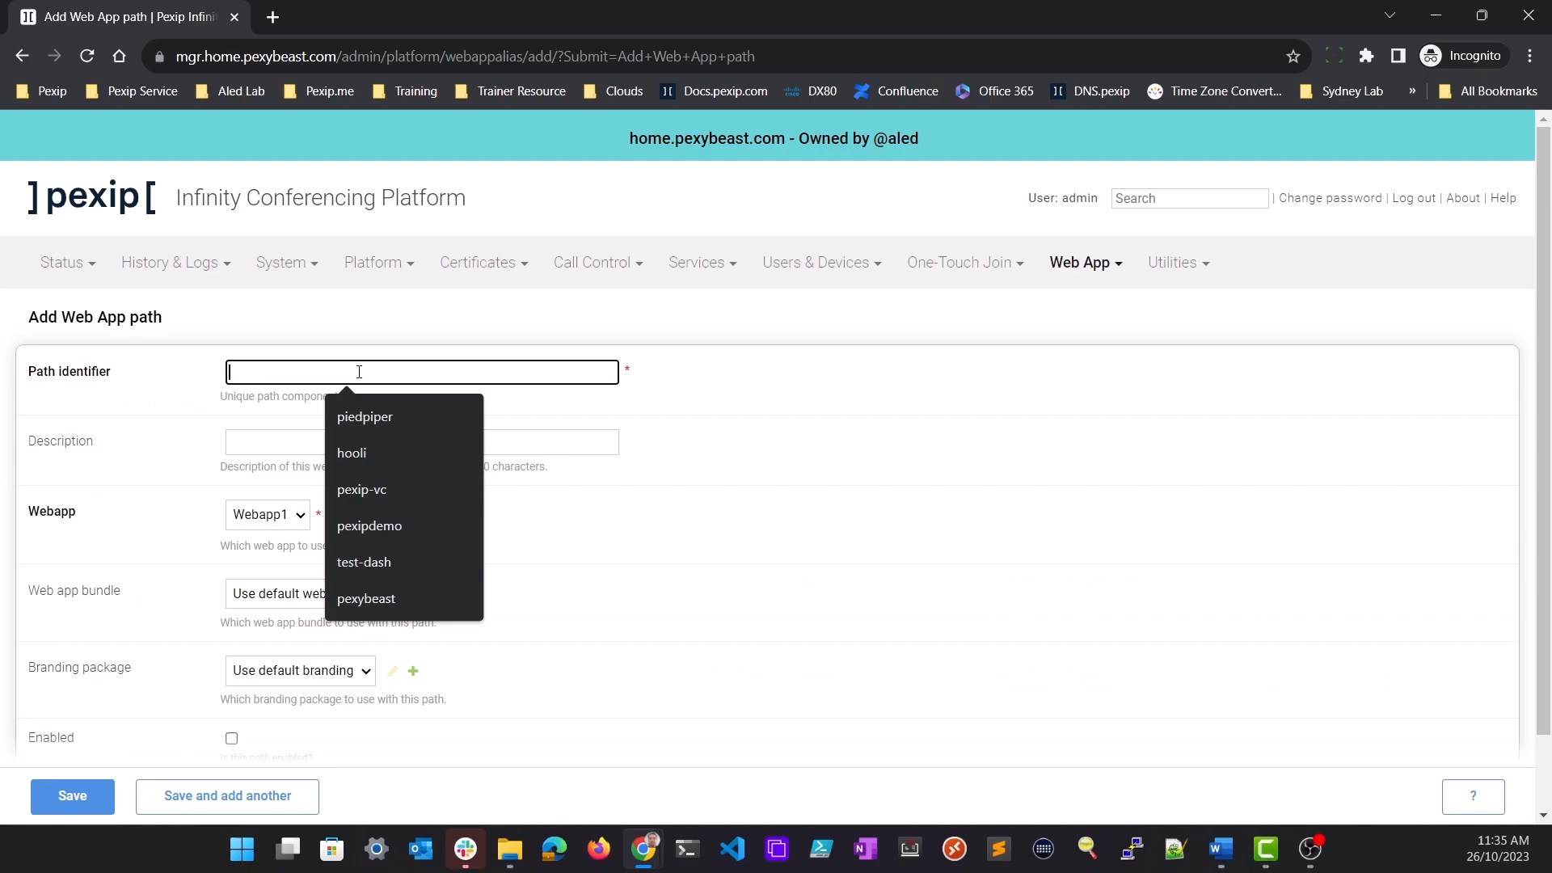
text(aledcorp)
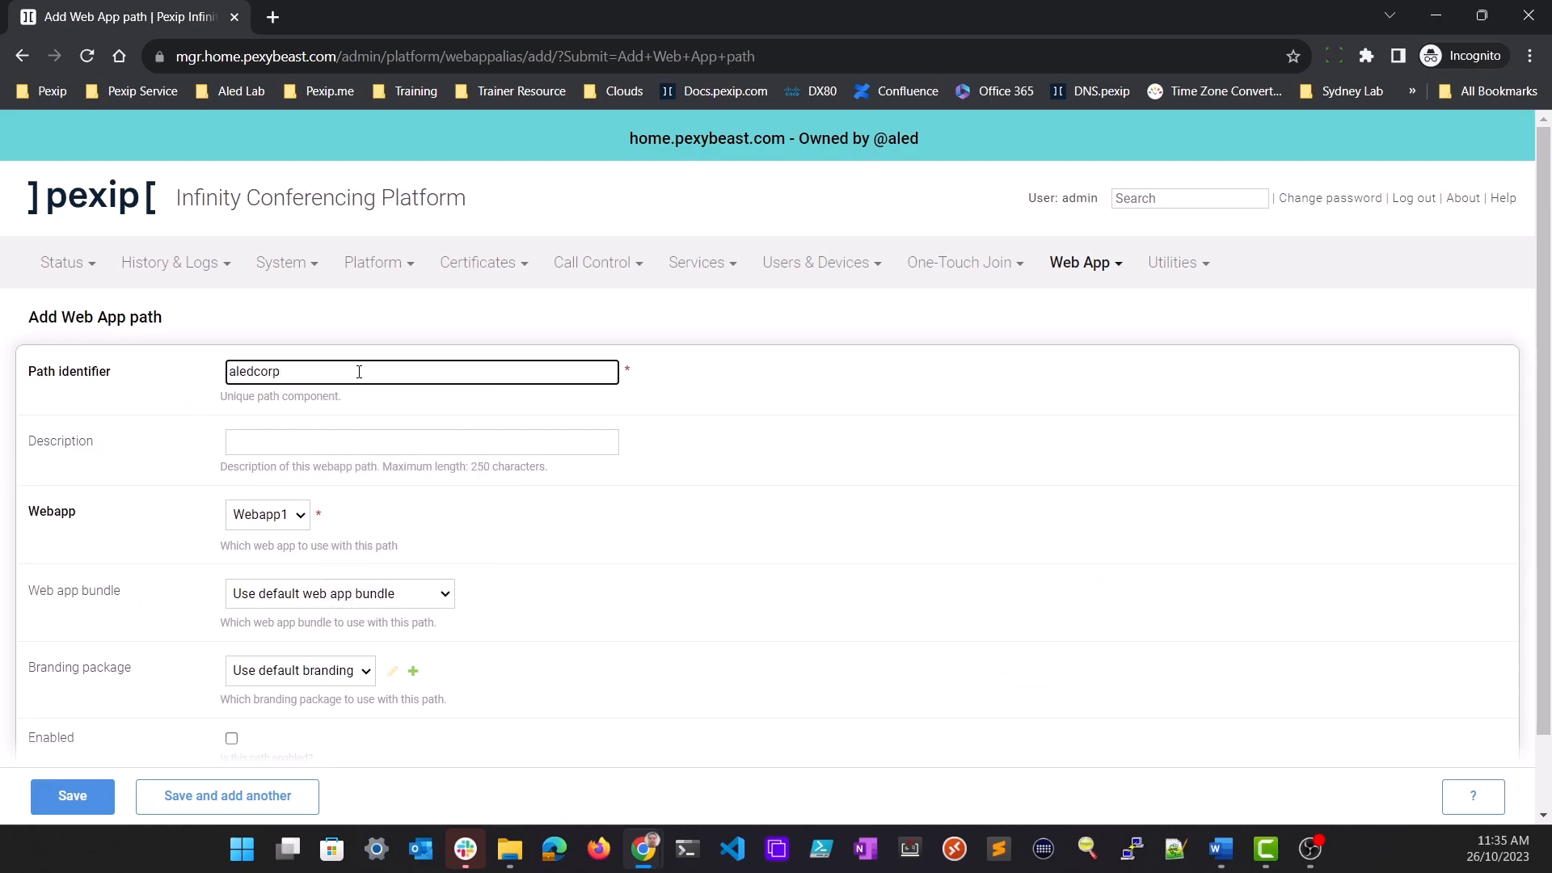
Set the aledcorp path to Webapp2 with the default web app bundle and Aled Corp branding package, enable it and save it
click(299, 523)
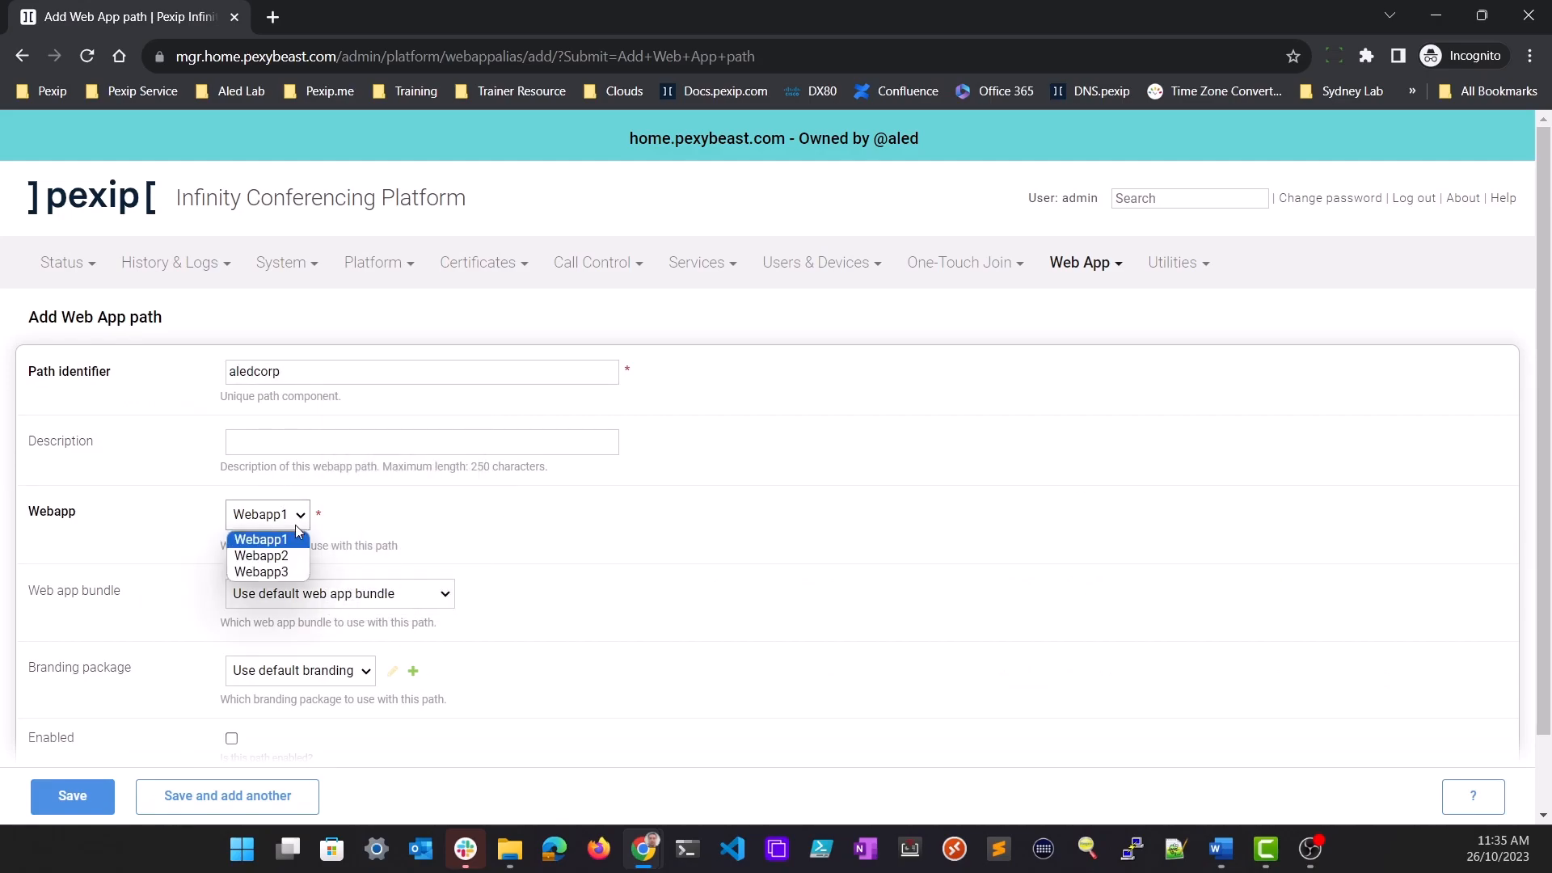
click(286, 558)
scroll(652, 526, down, 2)
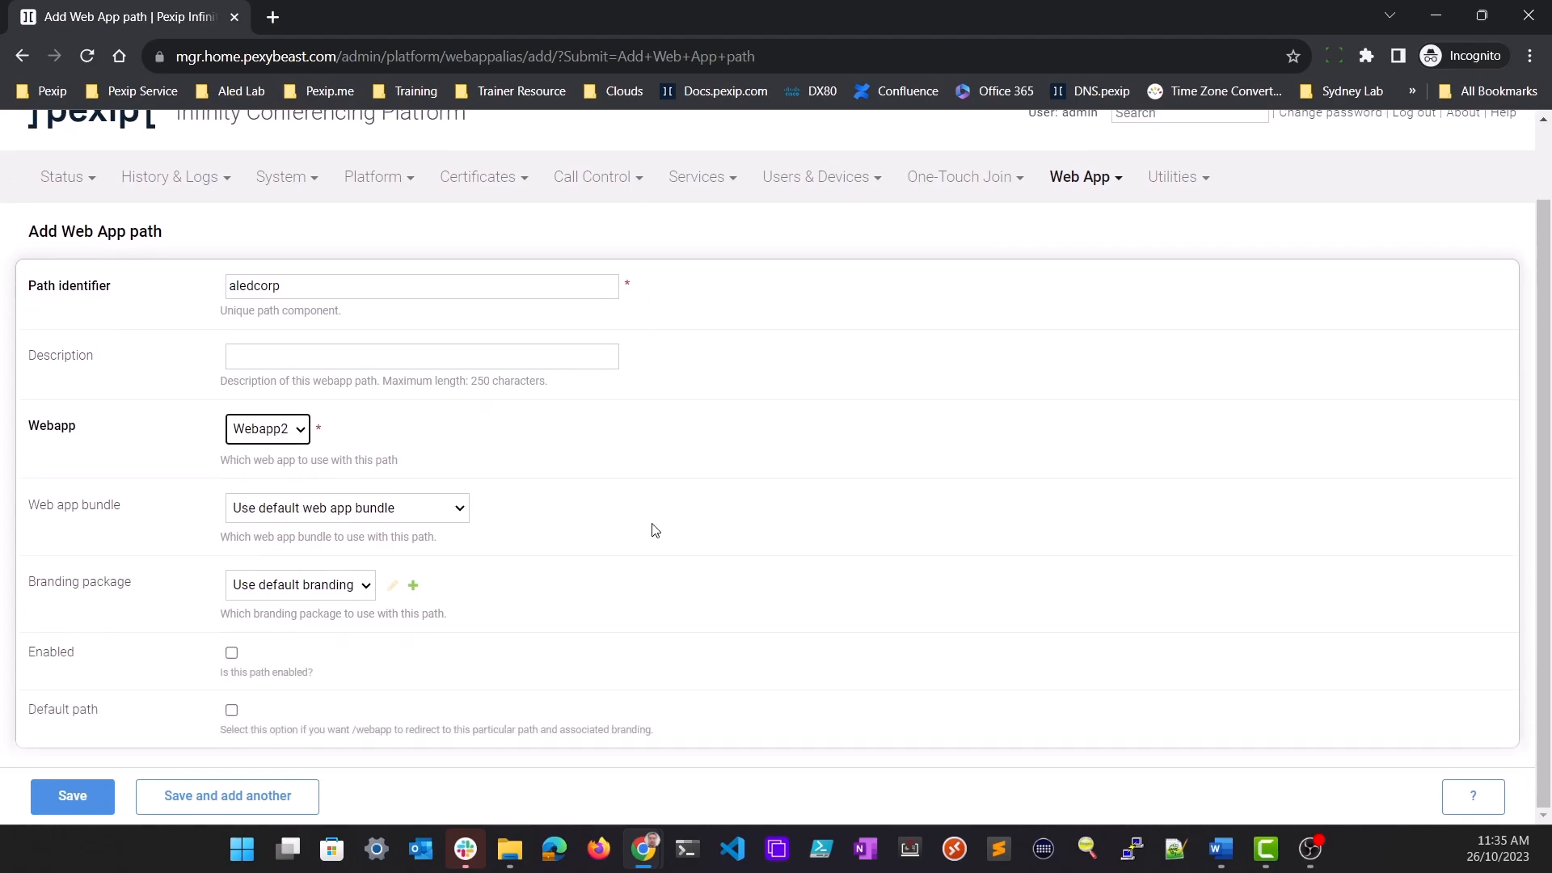
click(460, 515)
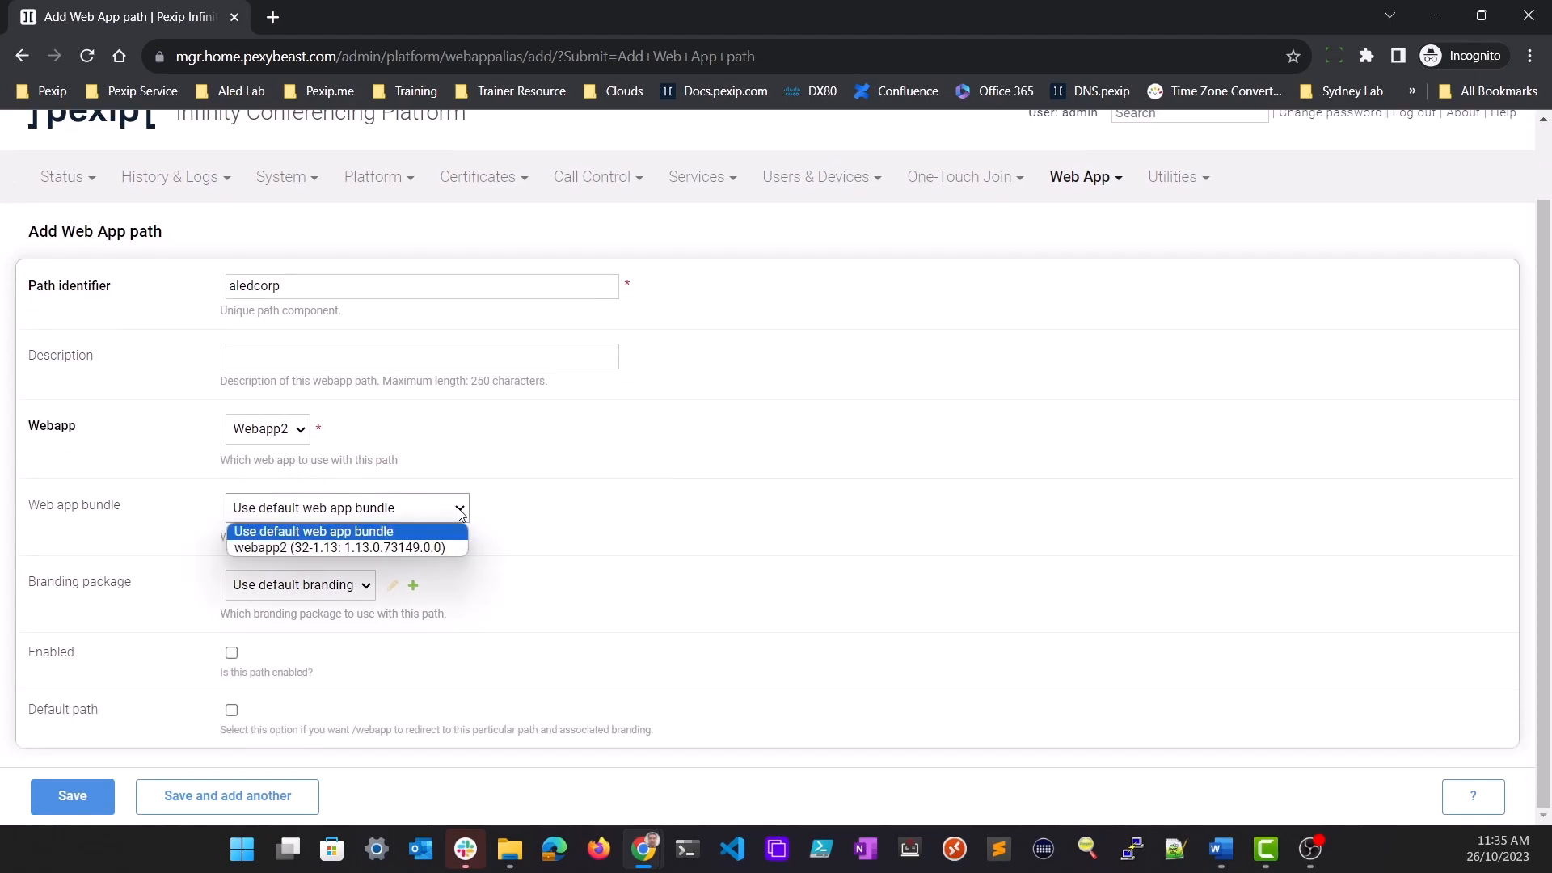
click(400, 508)
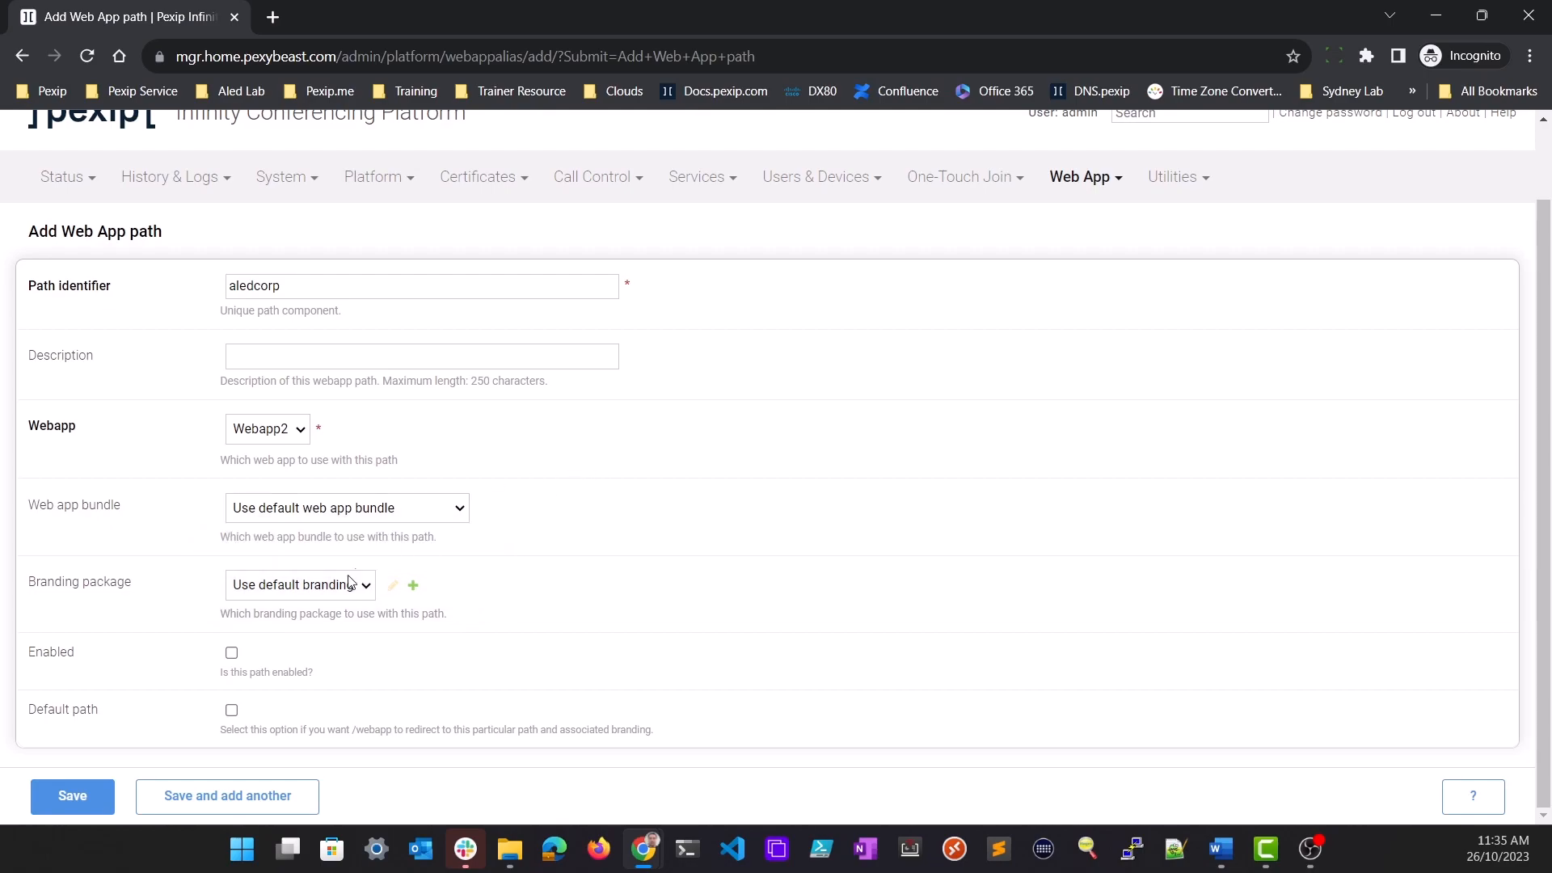
click(341, 589)
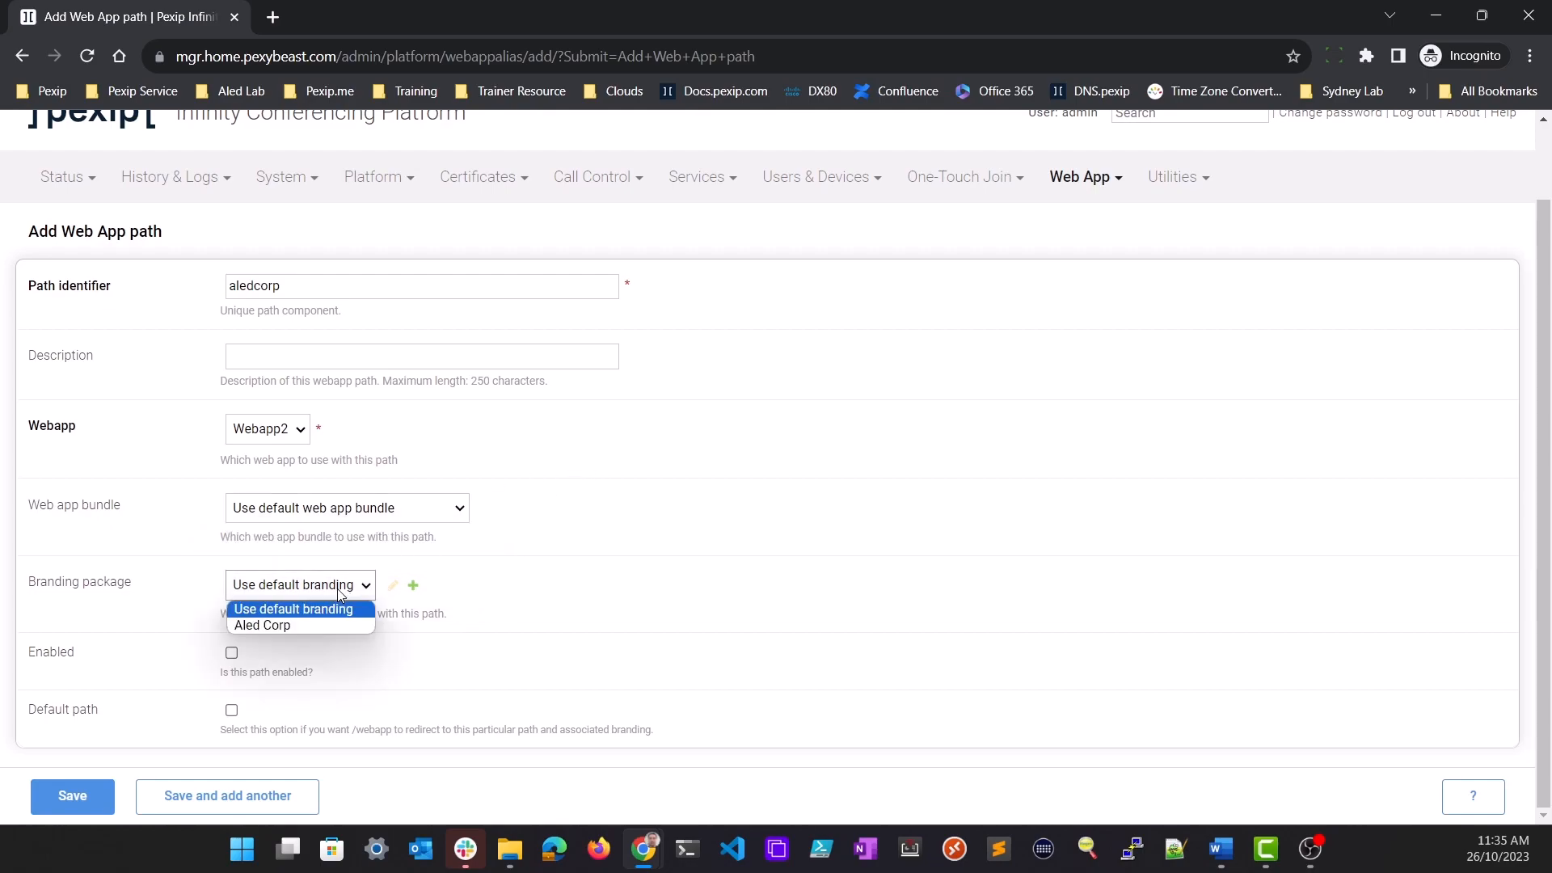
click(314, 628)
click(231, 653)
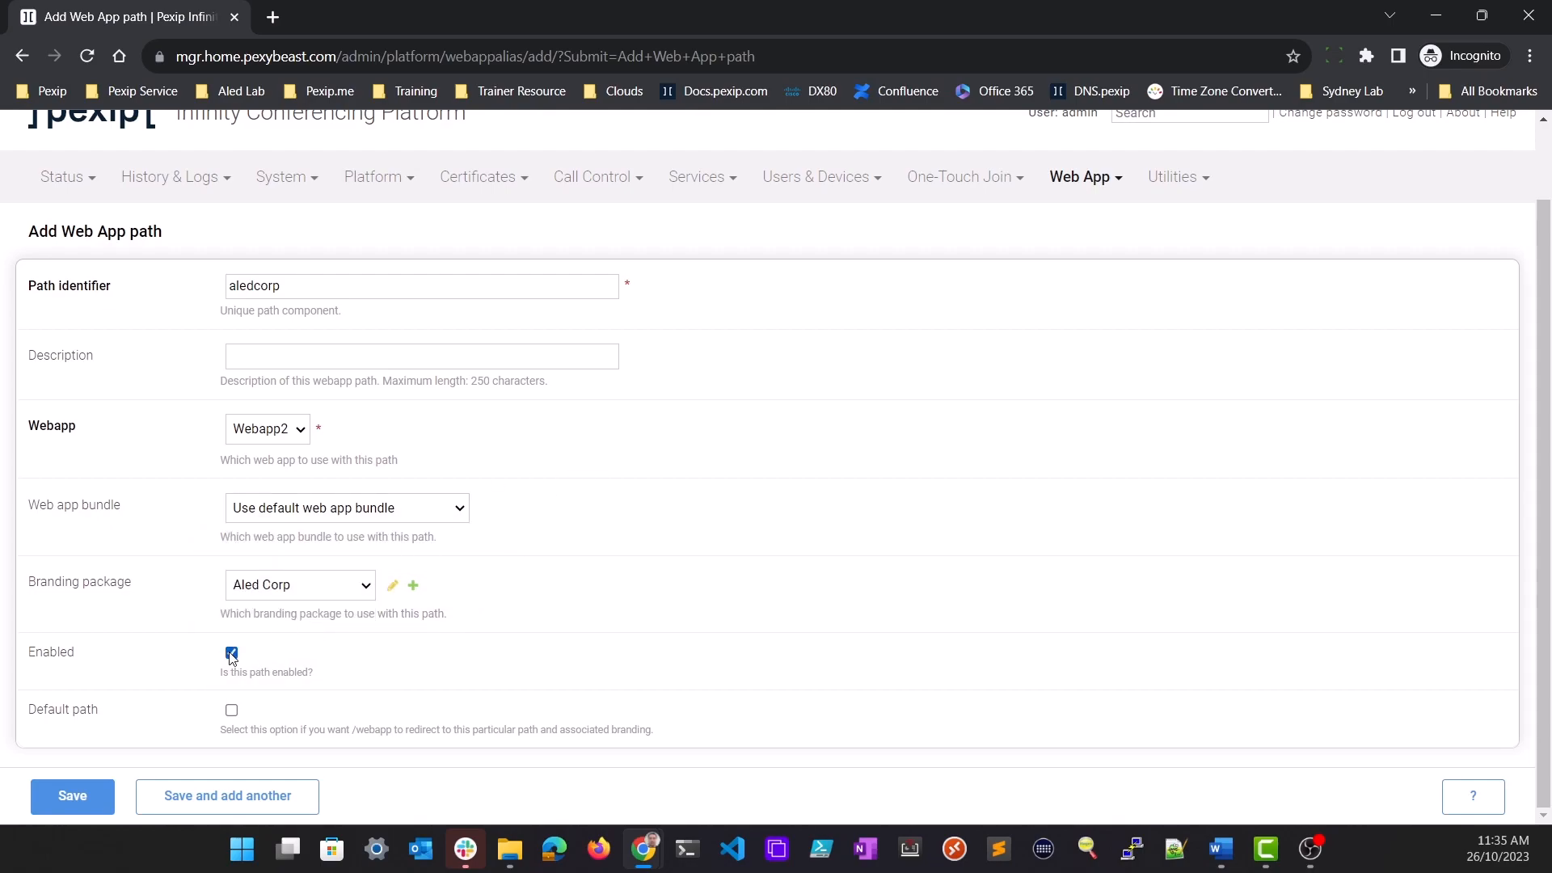
click(98, 798)
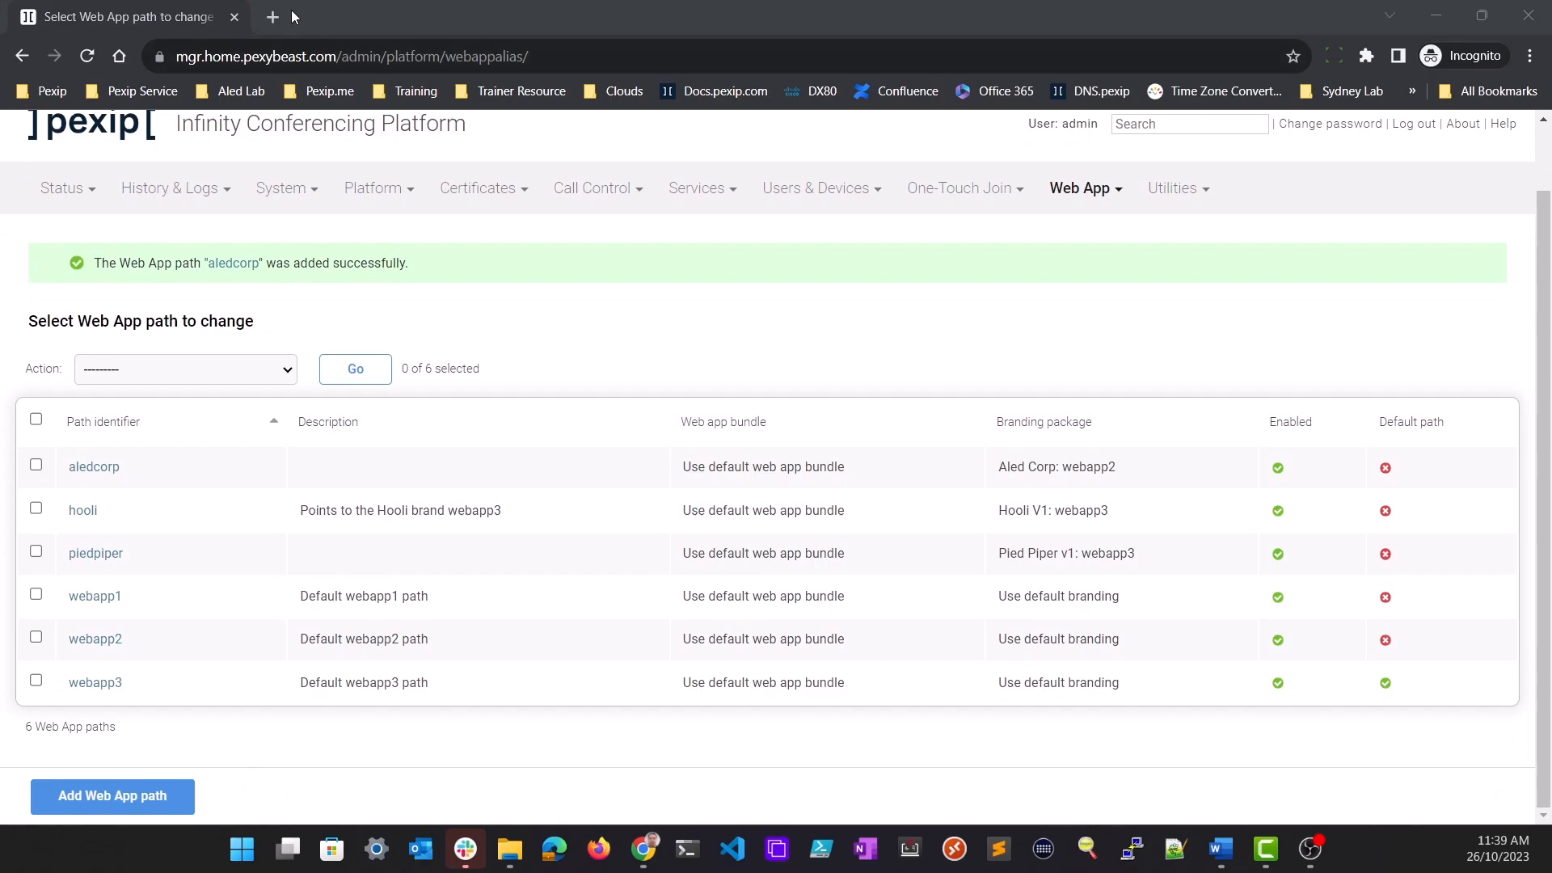
Open conf1.home.pexybeast.com/piedpiper in a new tab to check the Pied Piper branding
click(275, 17)
text(conf1.home.pexybeast.com/)
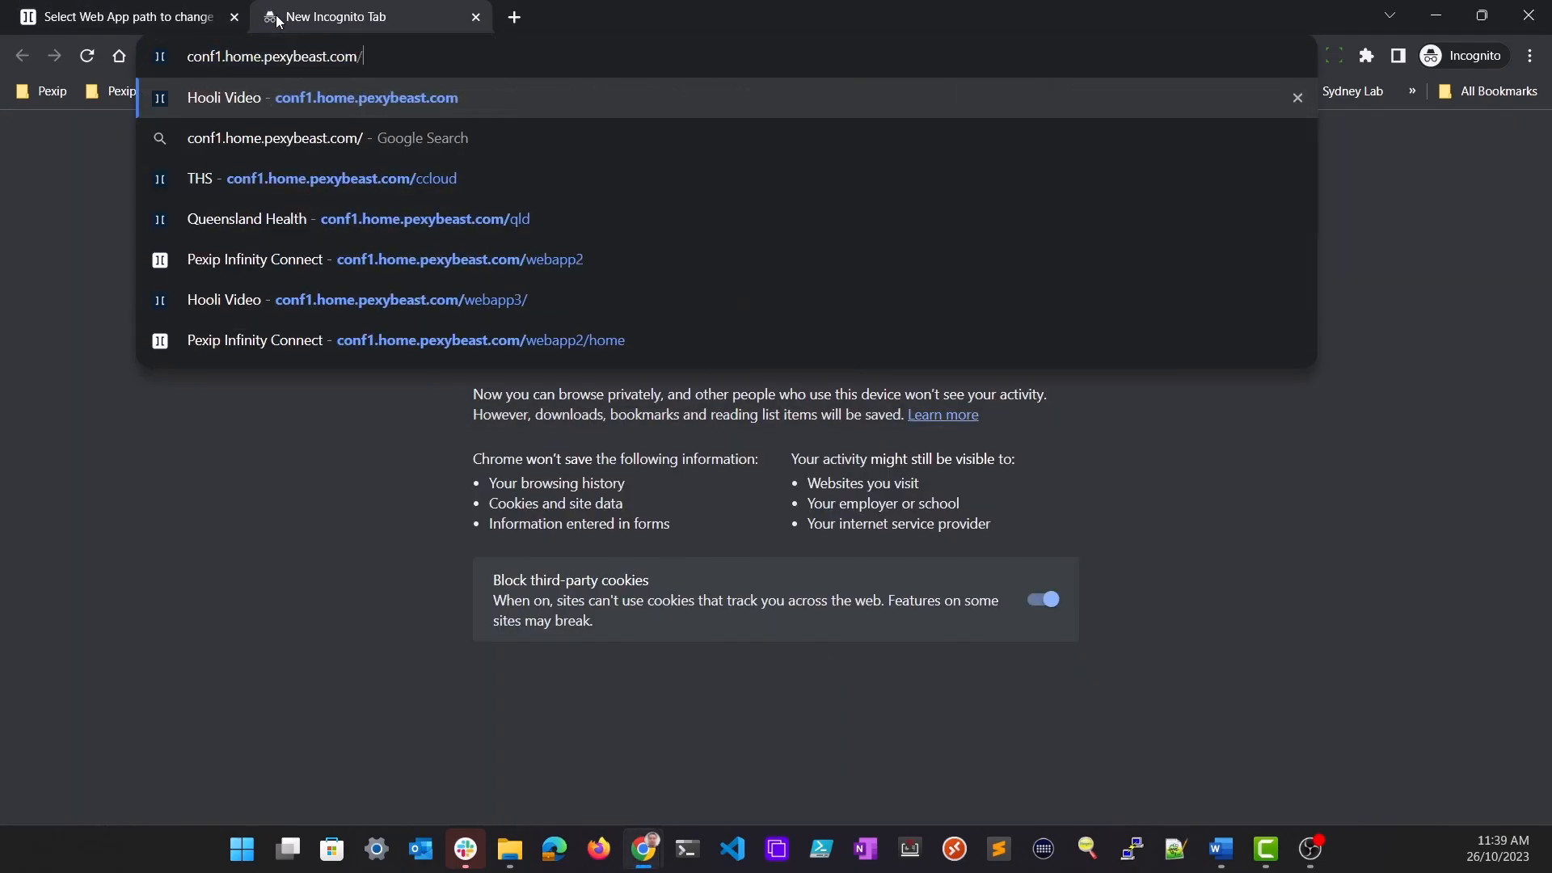
text(piedpiper)
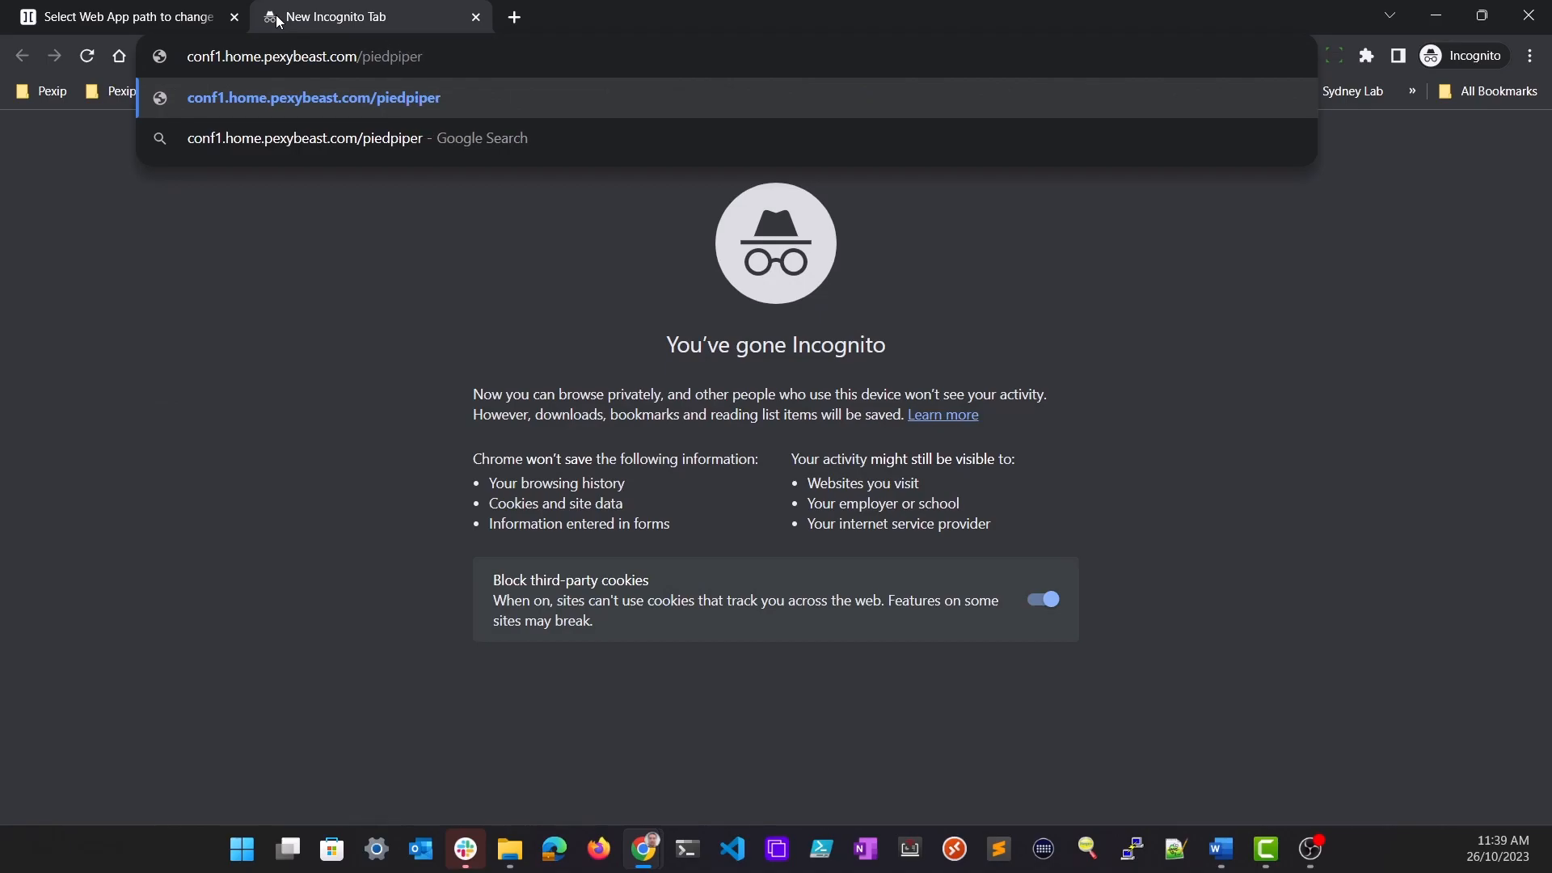
key(Return)
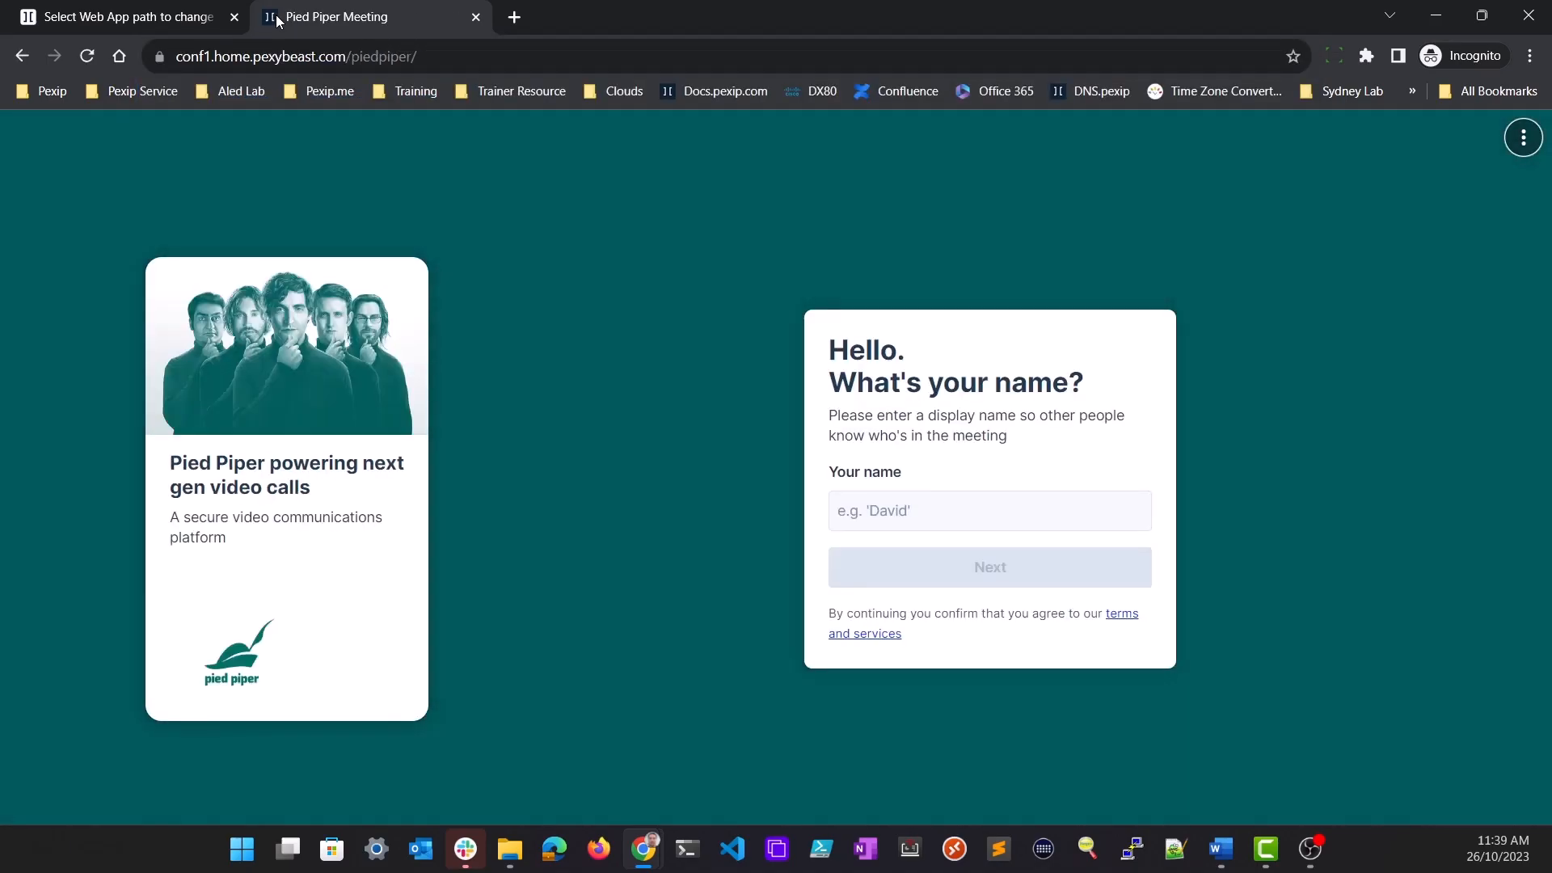
Open conf1.home.pexybeast.com/aledcorp in another new tab to check the branded Webapp2 page
click(515, 16)
text(conf1.homew)
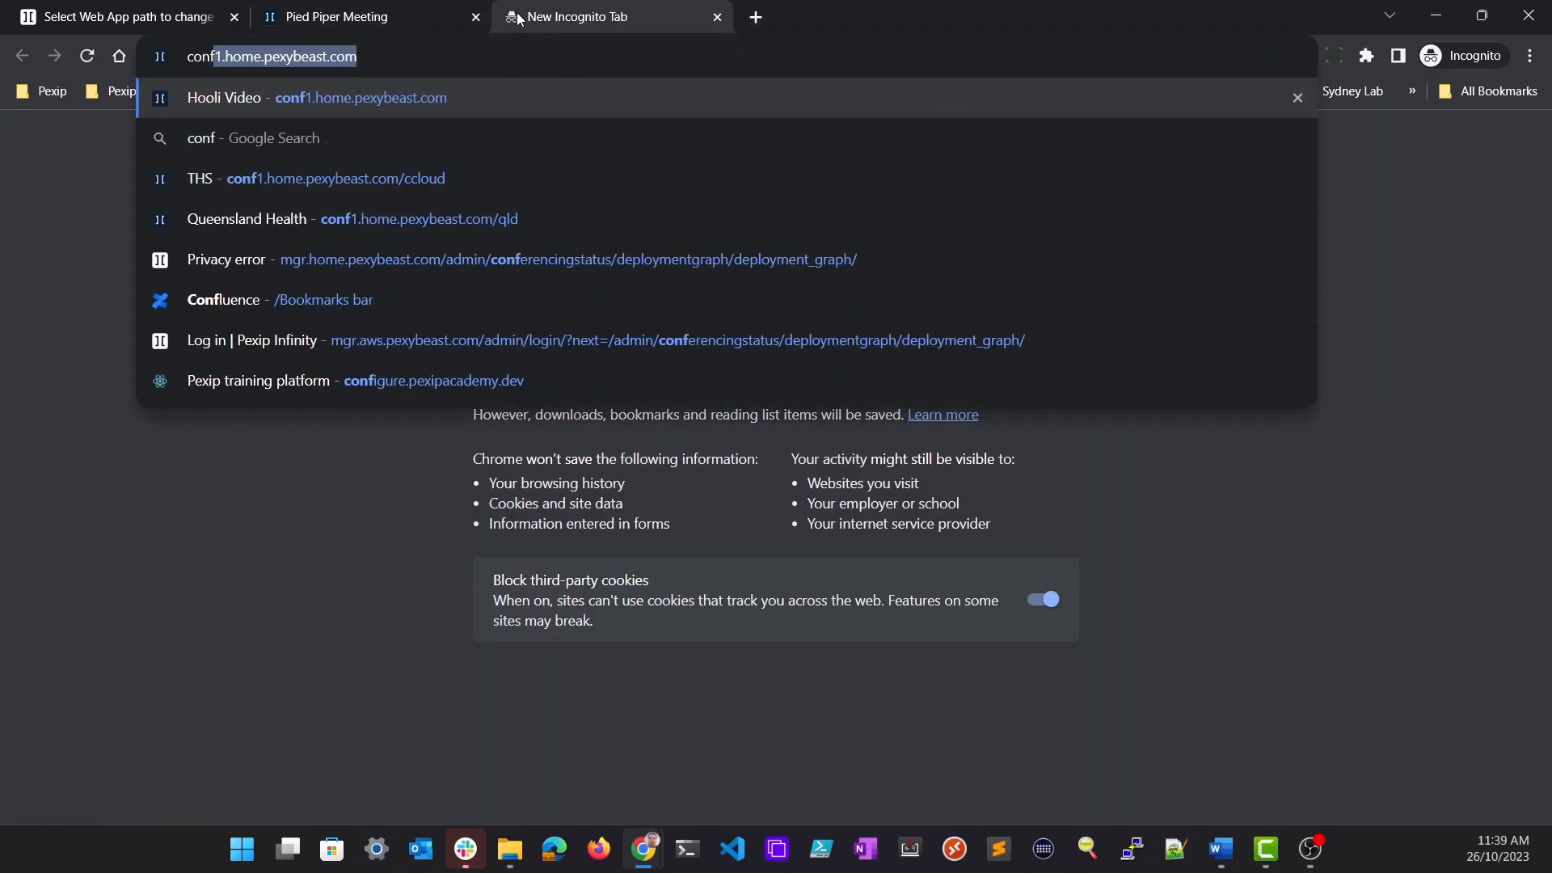
key(BackSpace)
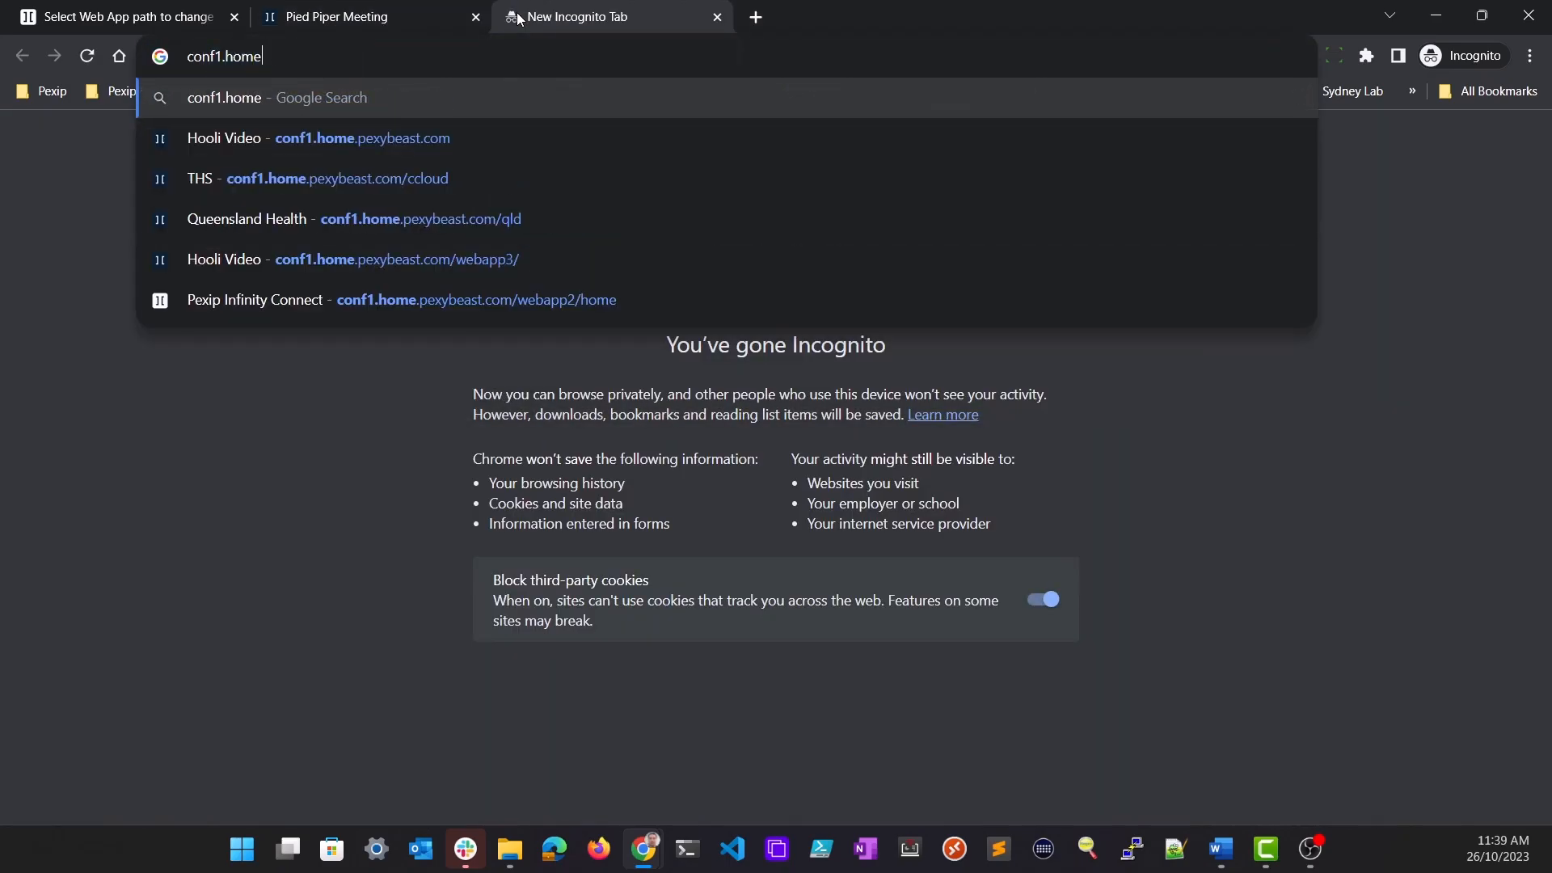
key(Down)
text(/aledcorp)
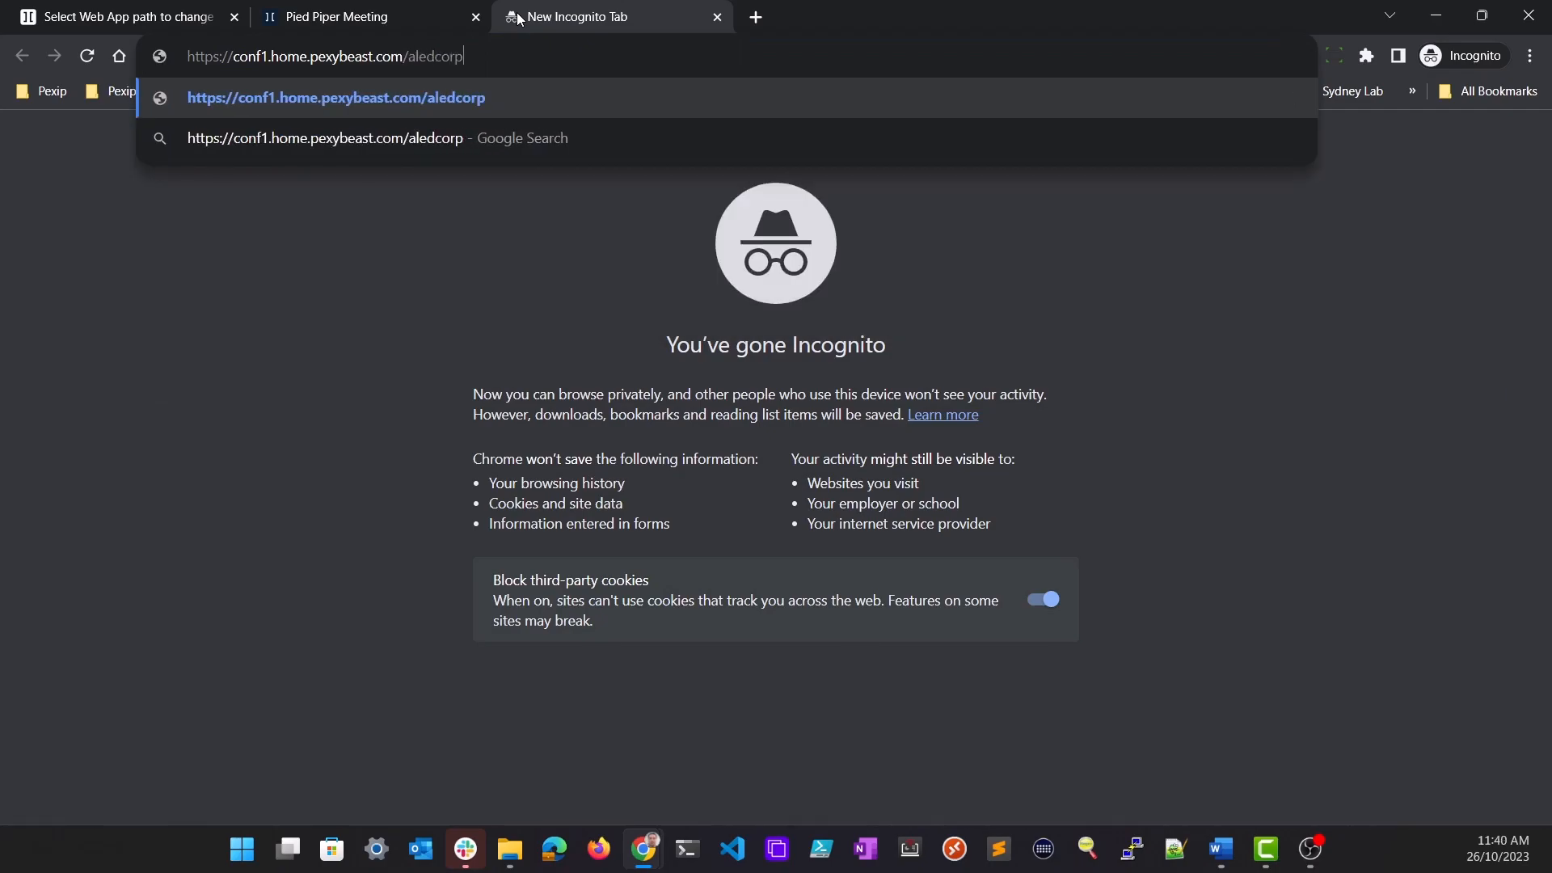
key(Return)
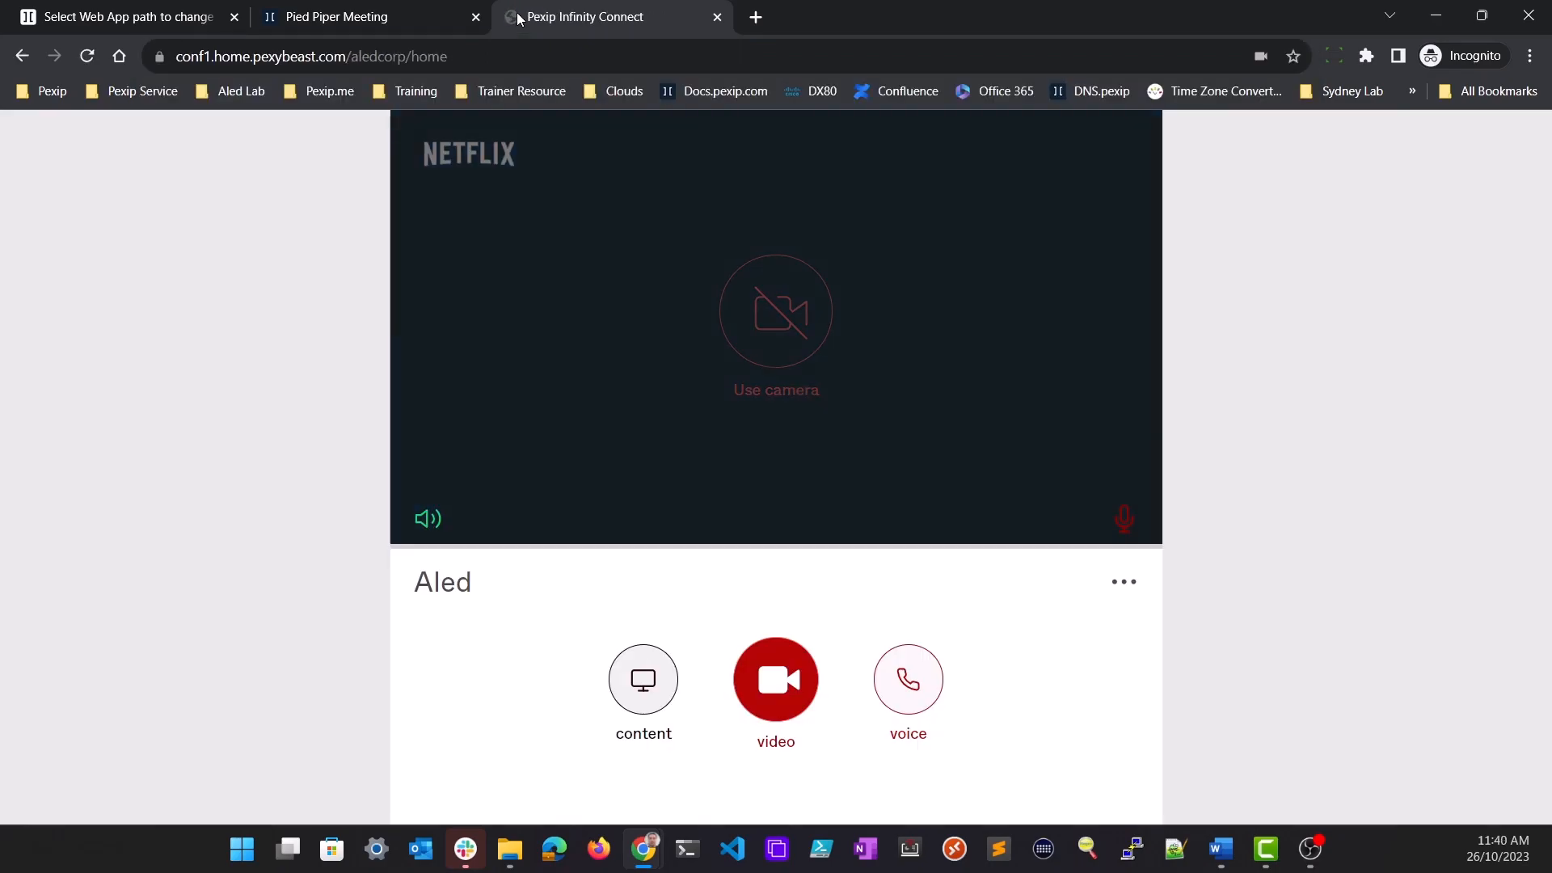
click(781, 568)
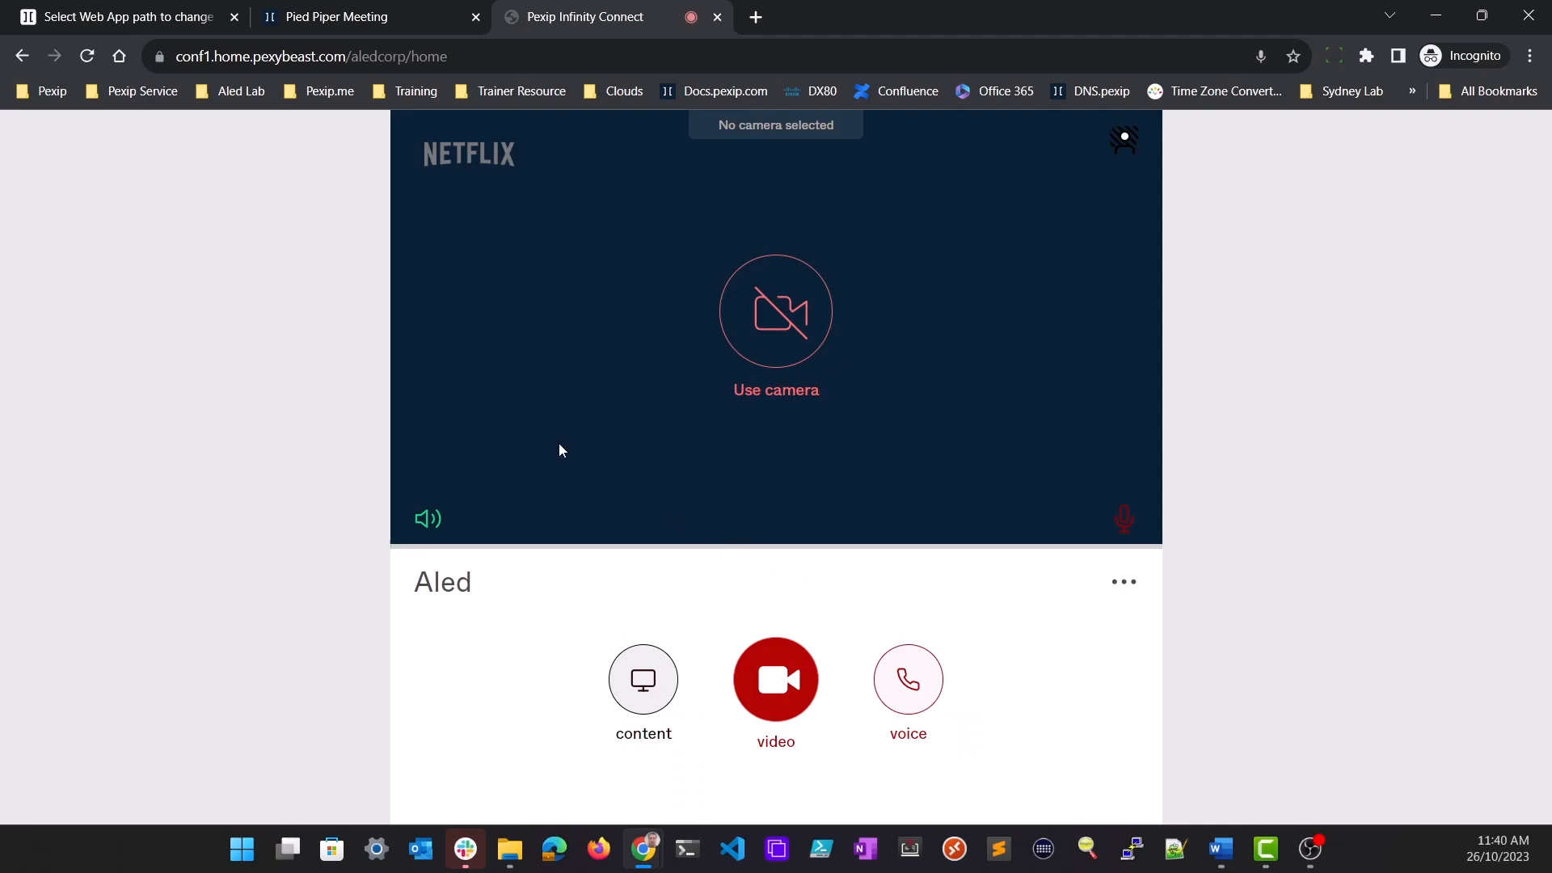
Return to the Web App path list, make the piedpiper path the default path and save it
click(381, 18)
click(143, 16)
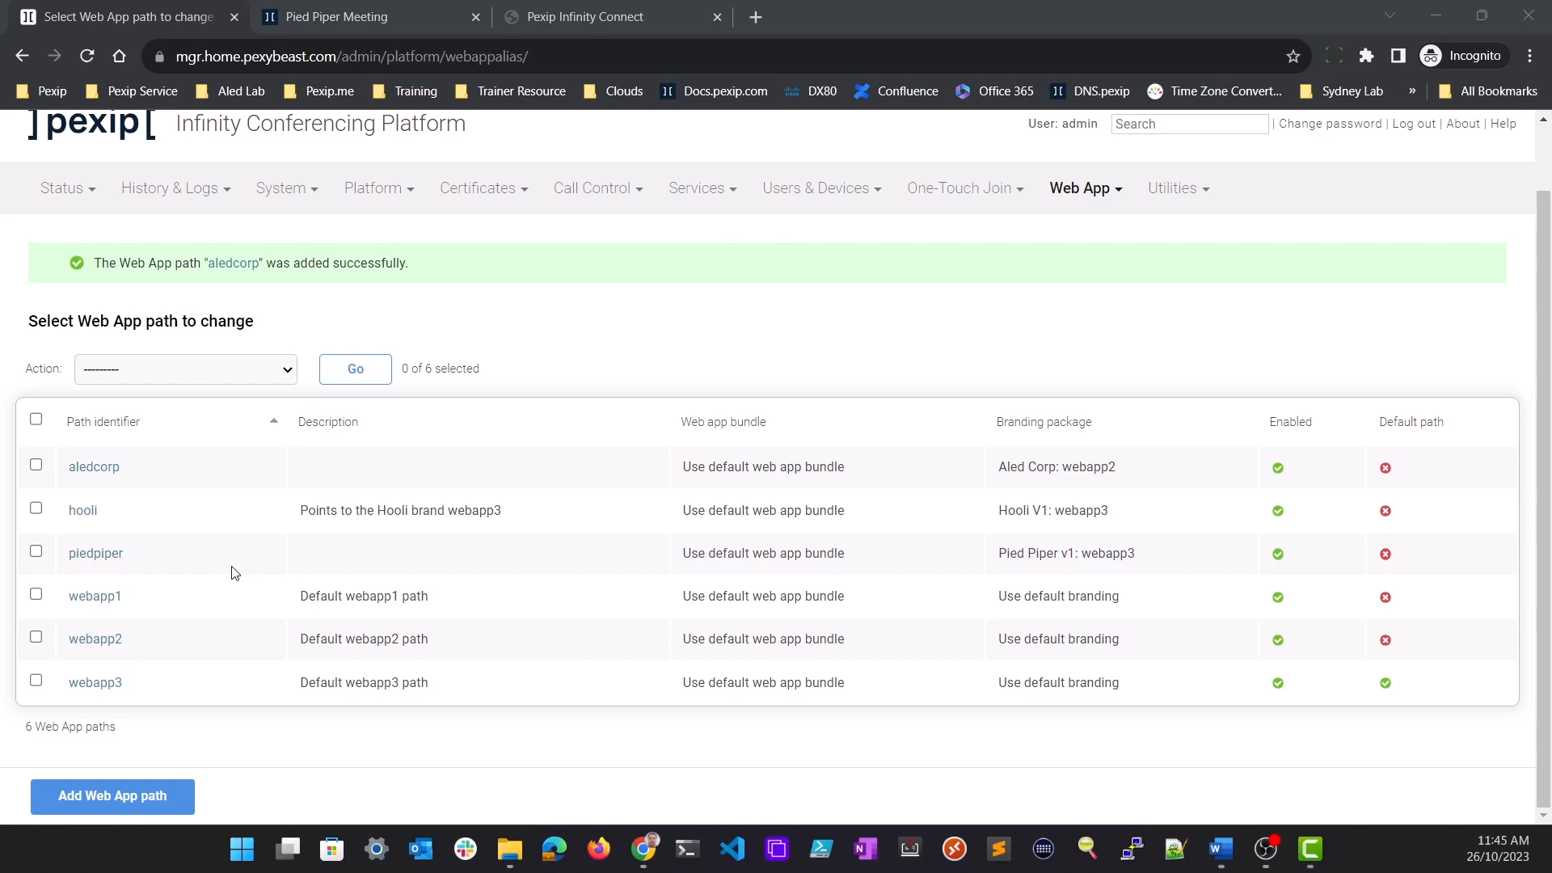
click(108, 560)
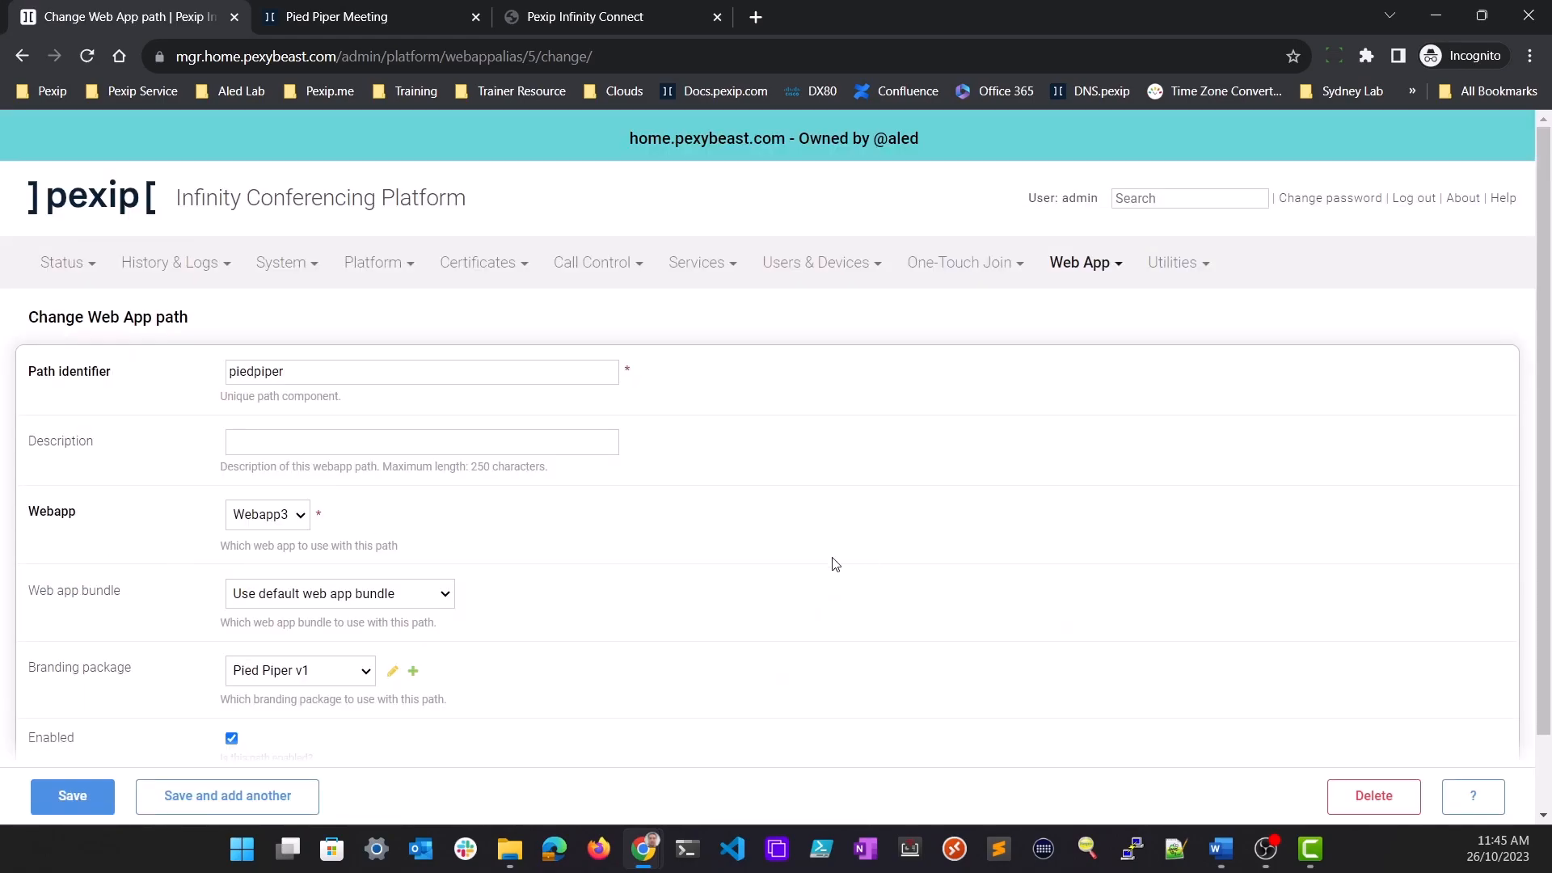
scroll(826, 564, down, 1)
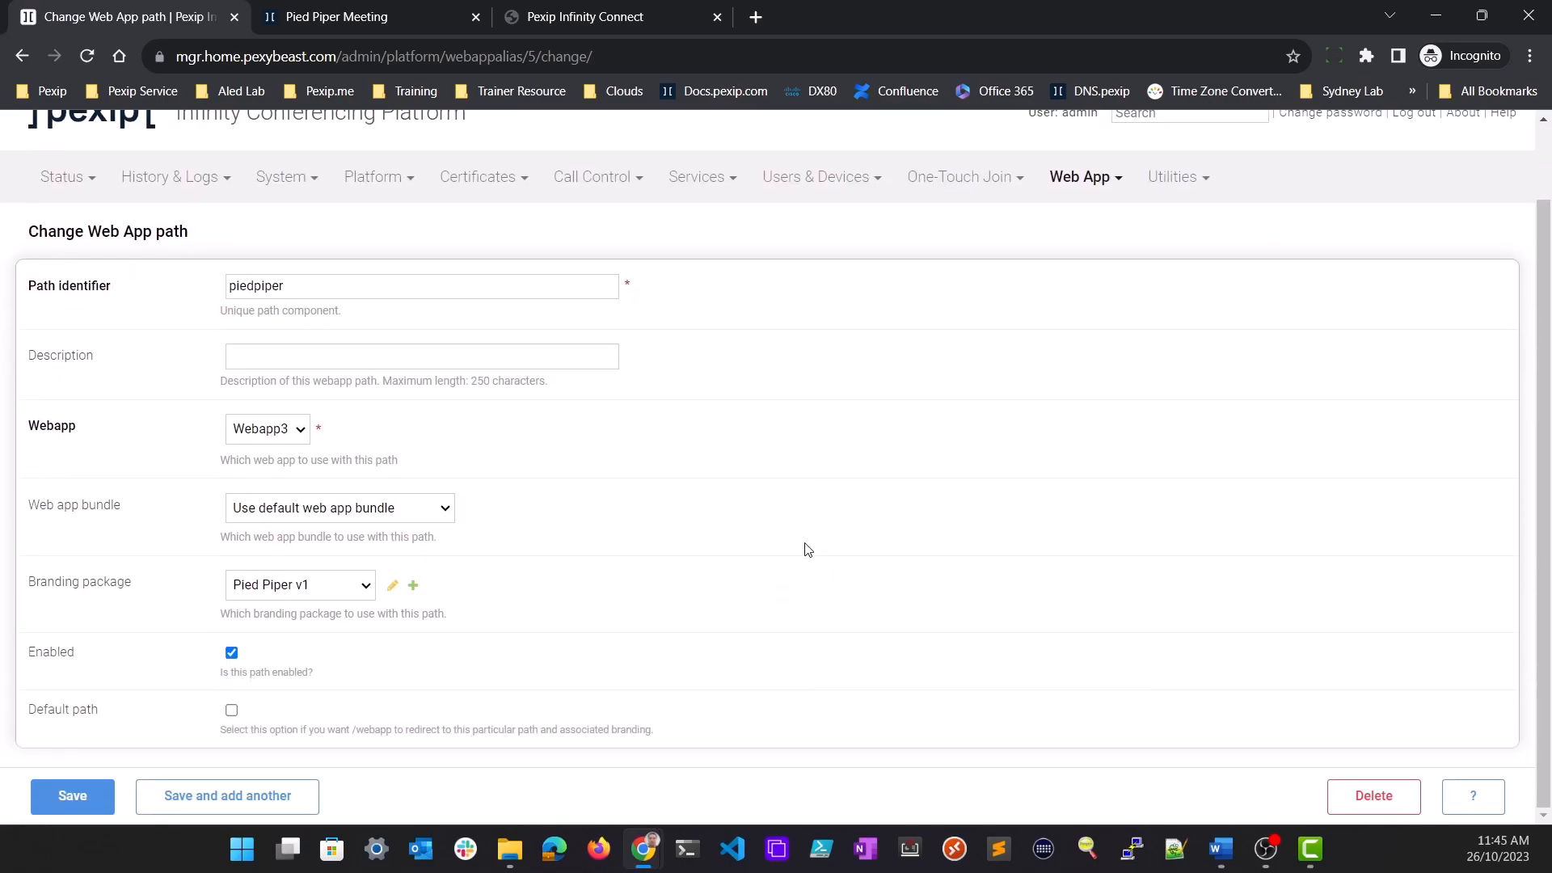
click(232, 713)
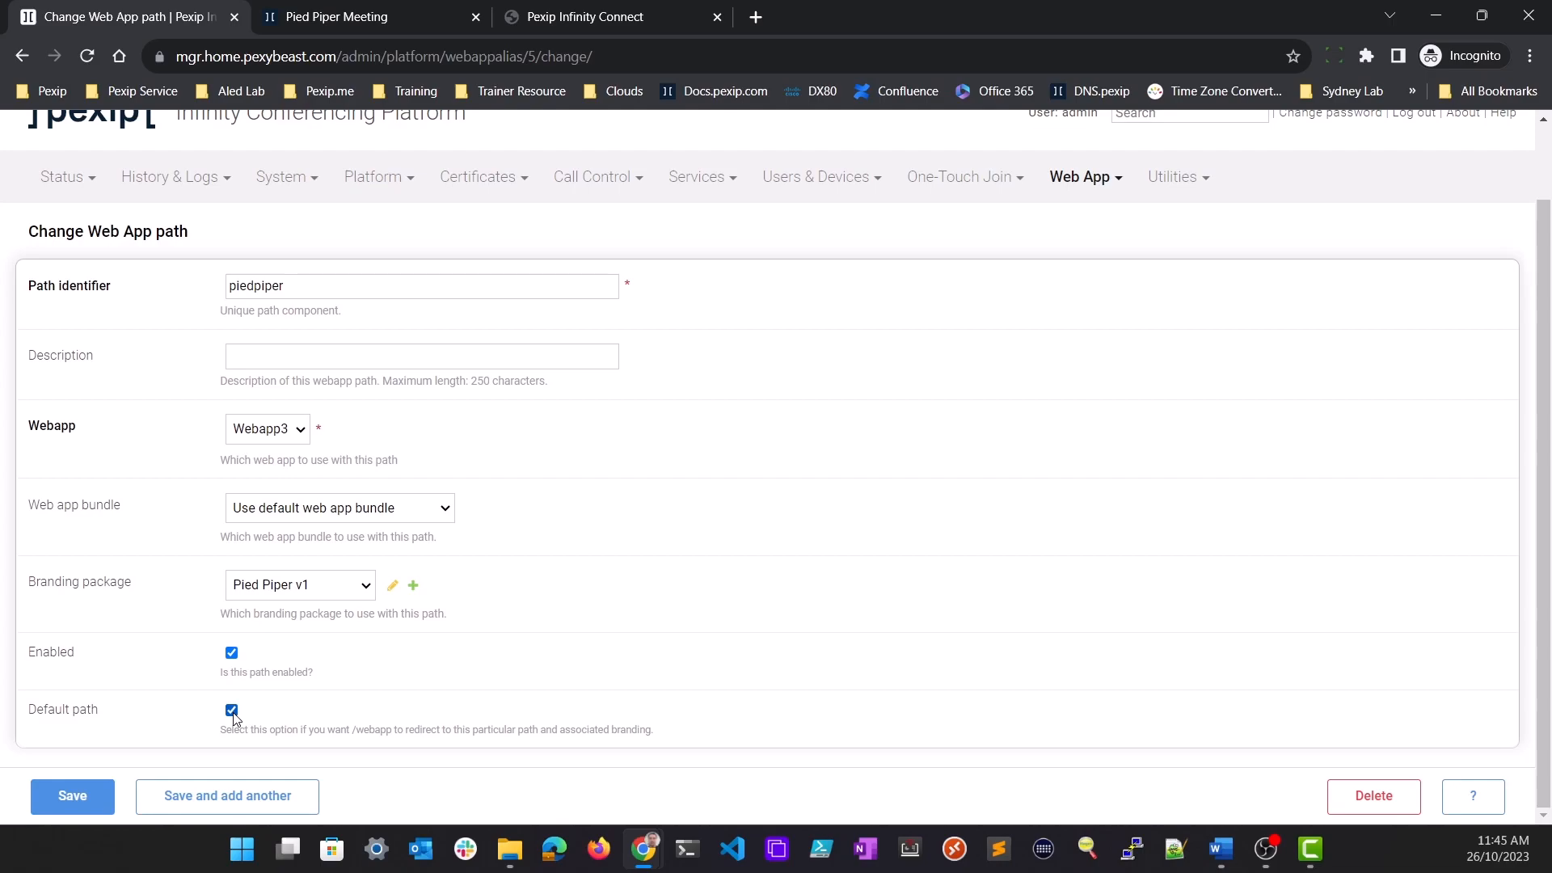
click(74, 797)
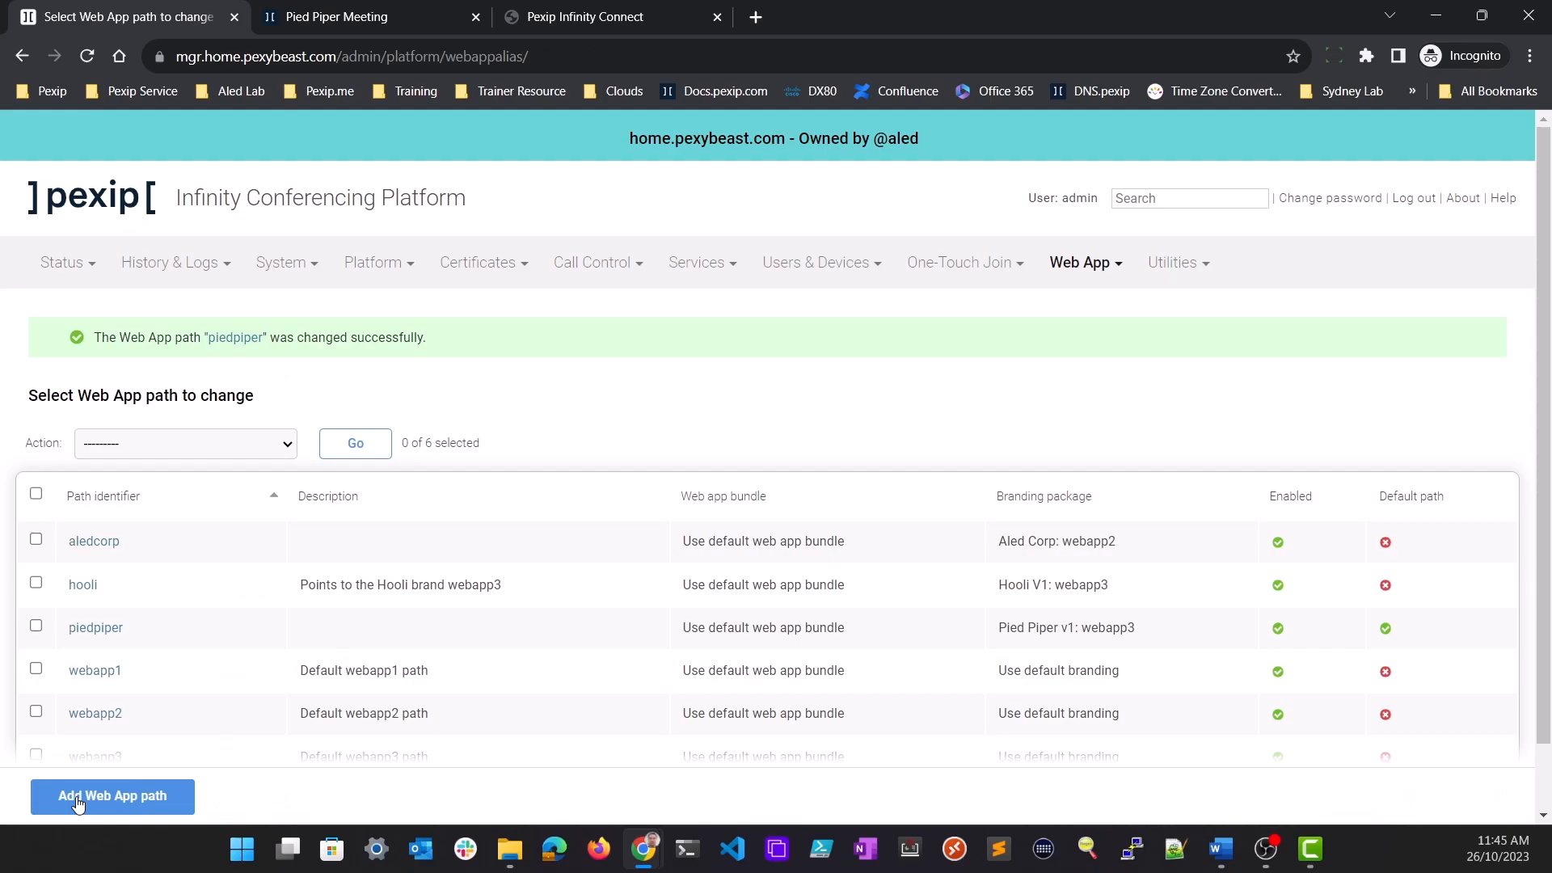
Close the two branded web app pages and open conf1.home.pexybeast.com in a new tab to check the default path
scroll(1192, 408, down, 1)
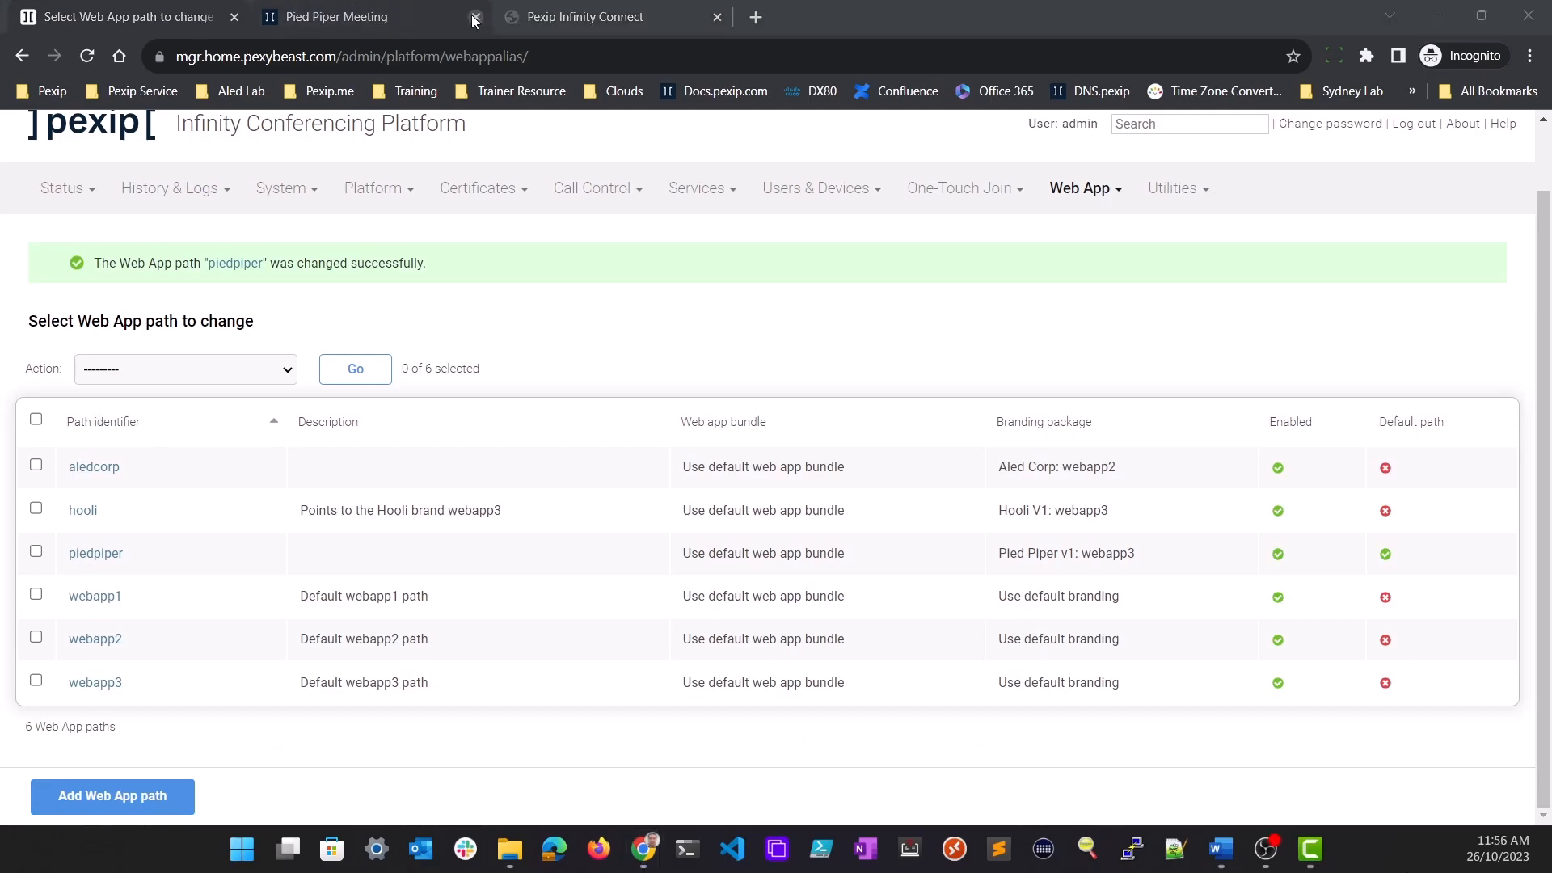
click(475, 17)
click(475, 17)
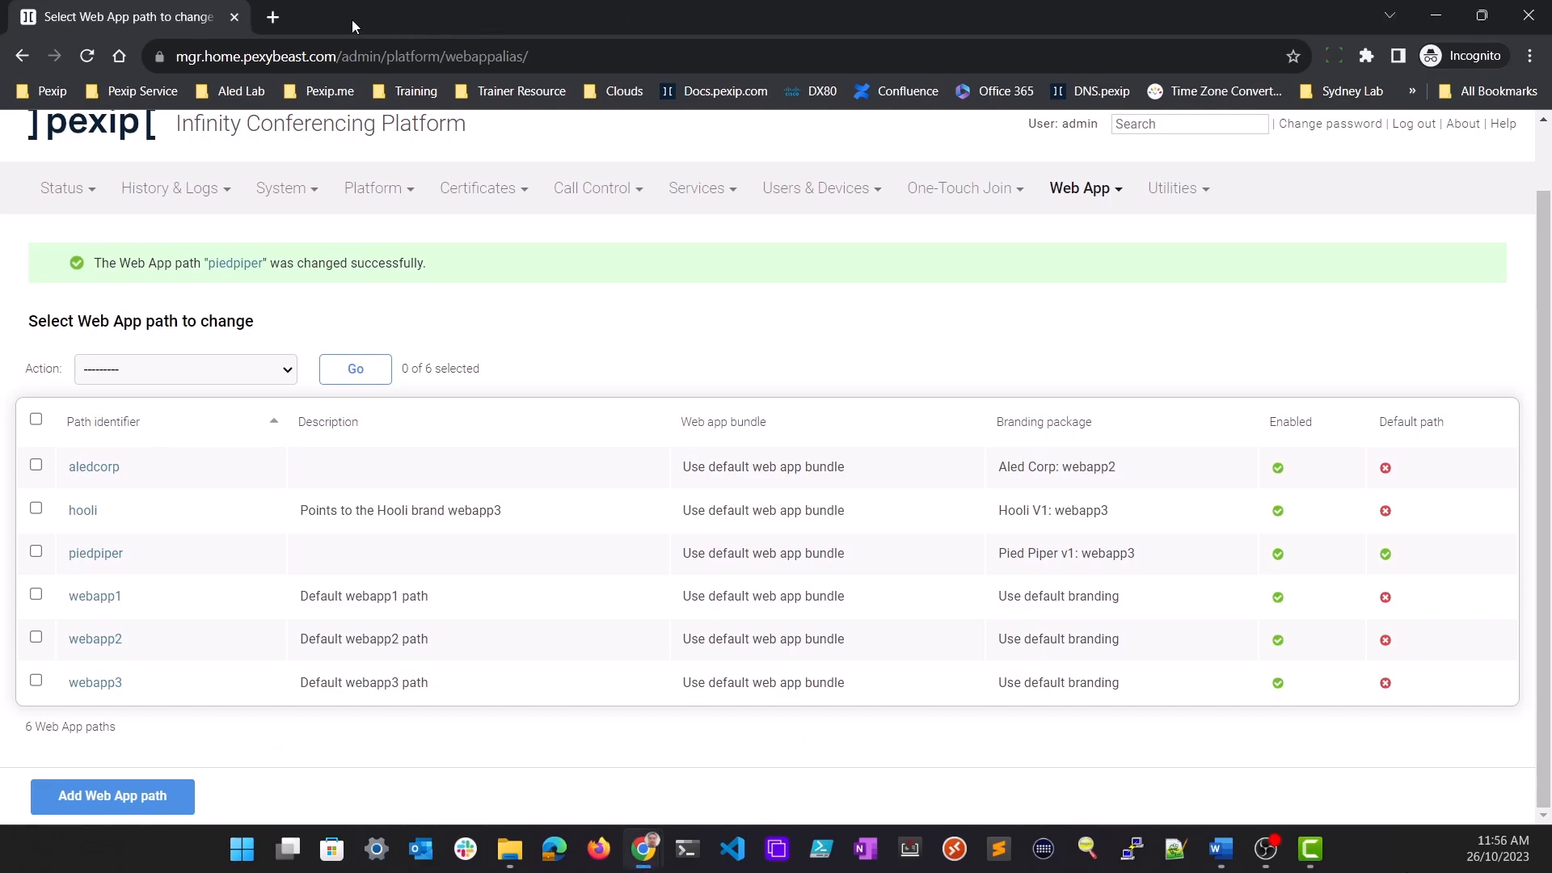
click(271, 18)
text(conf)
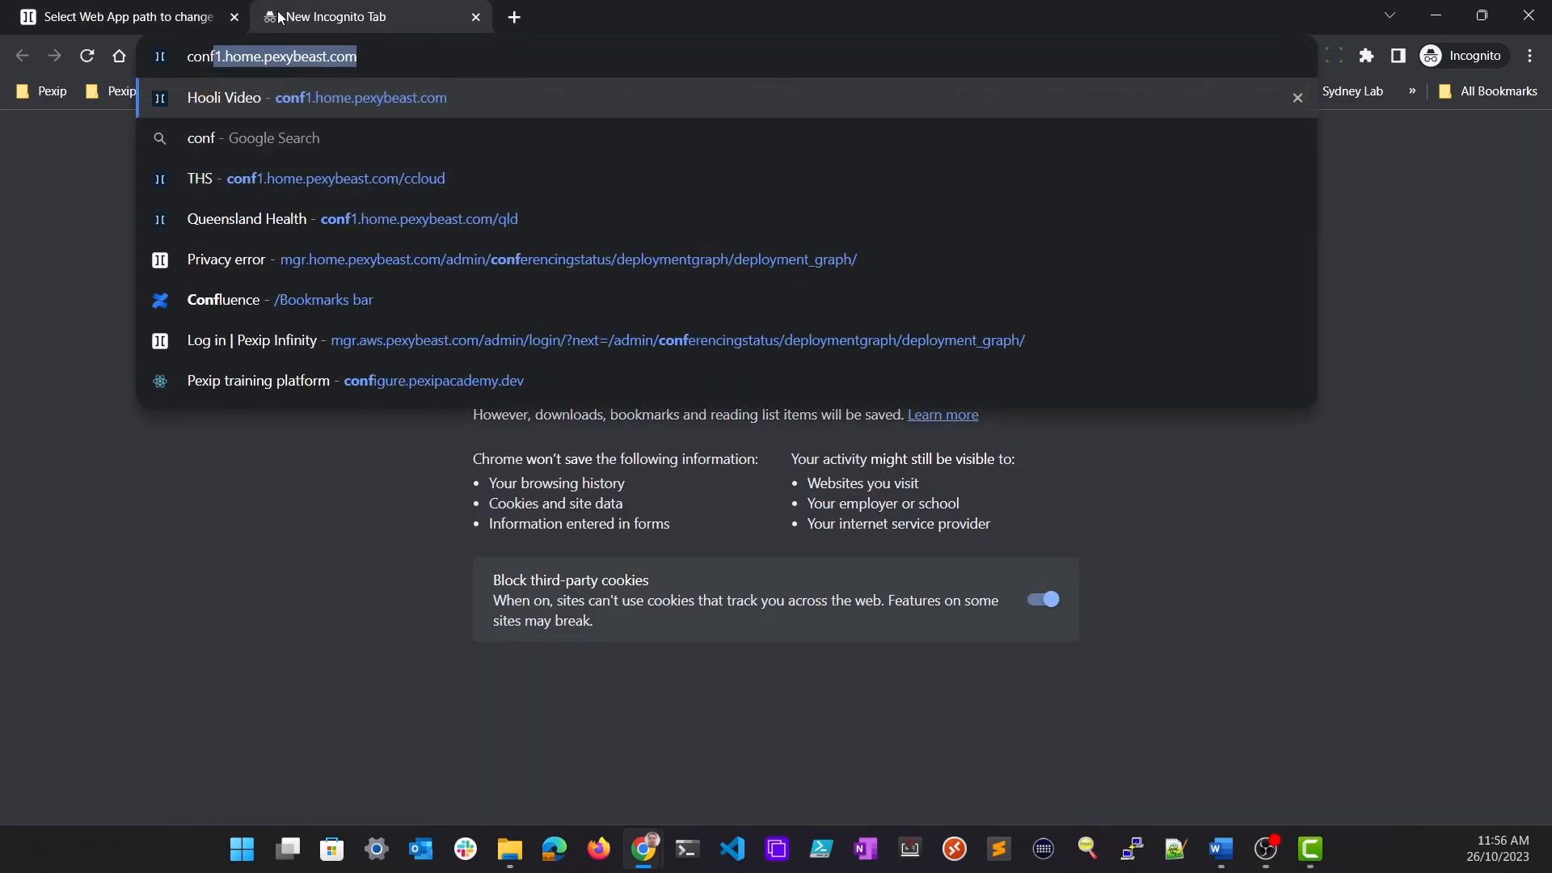
text(1.home.)
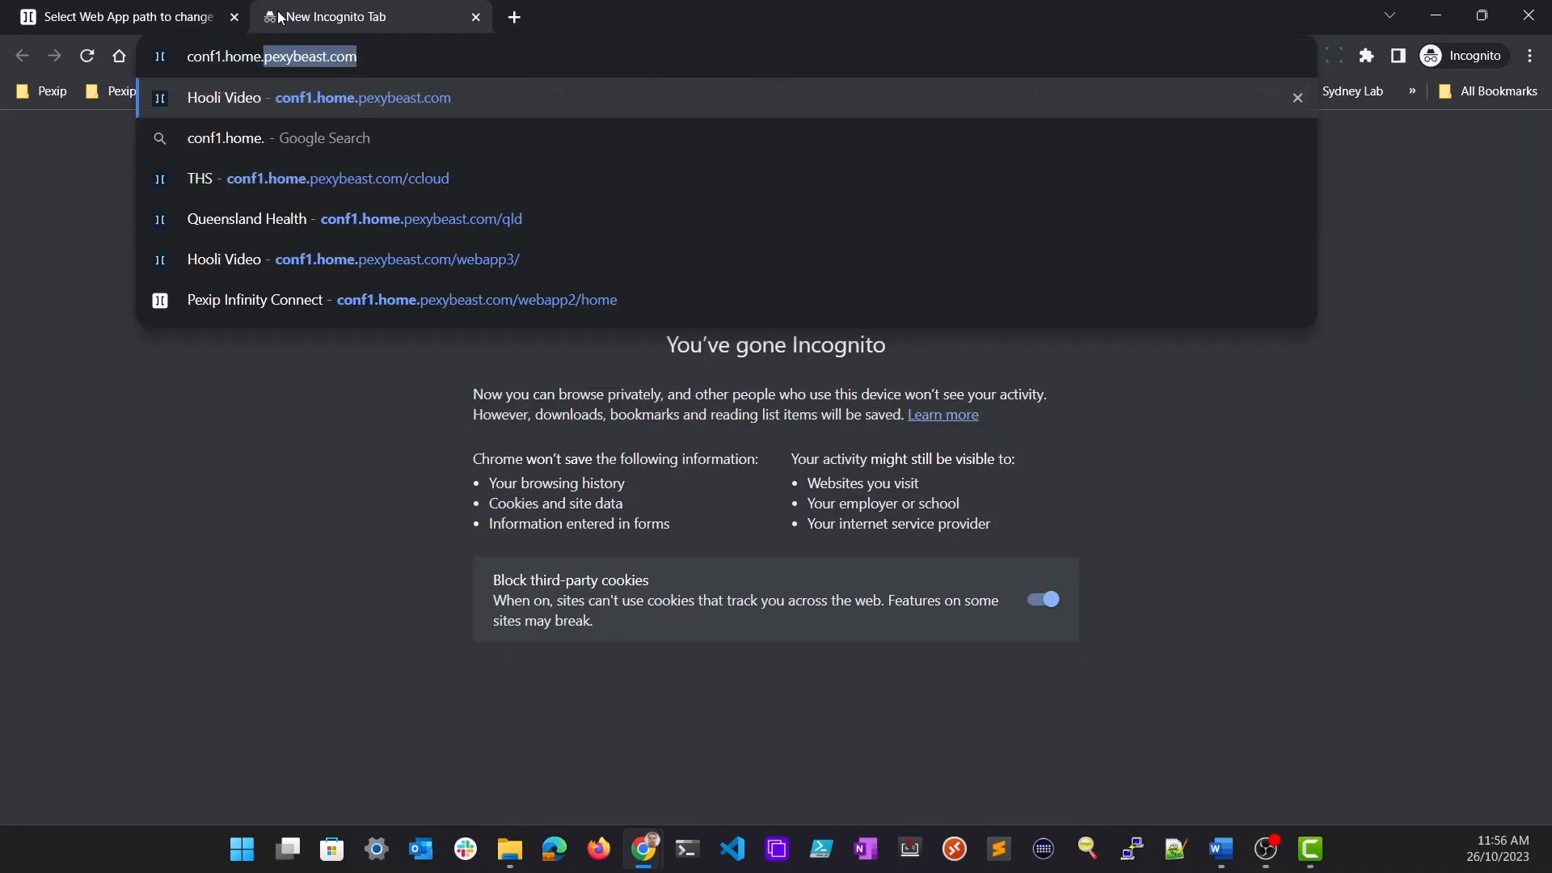
key(Right)
key(Return)
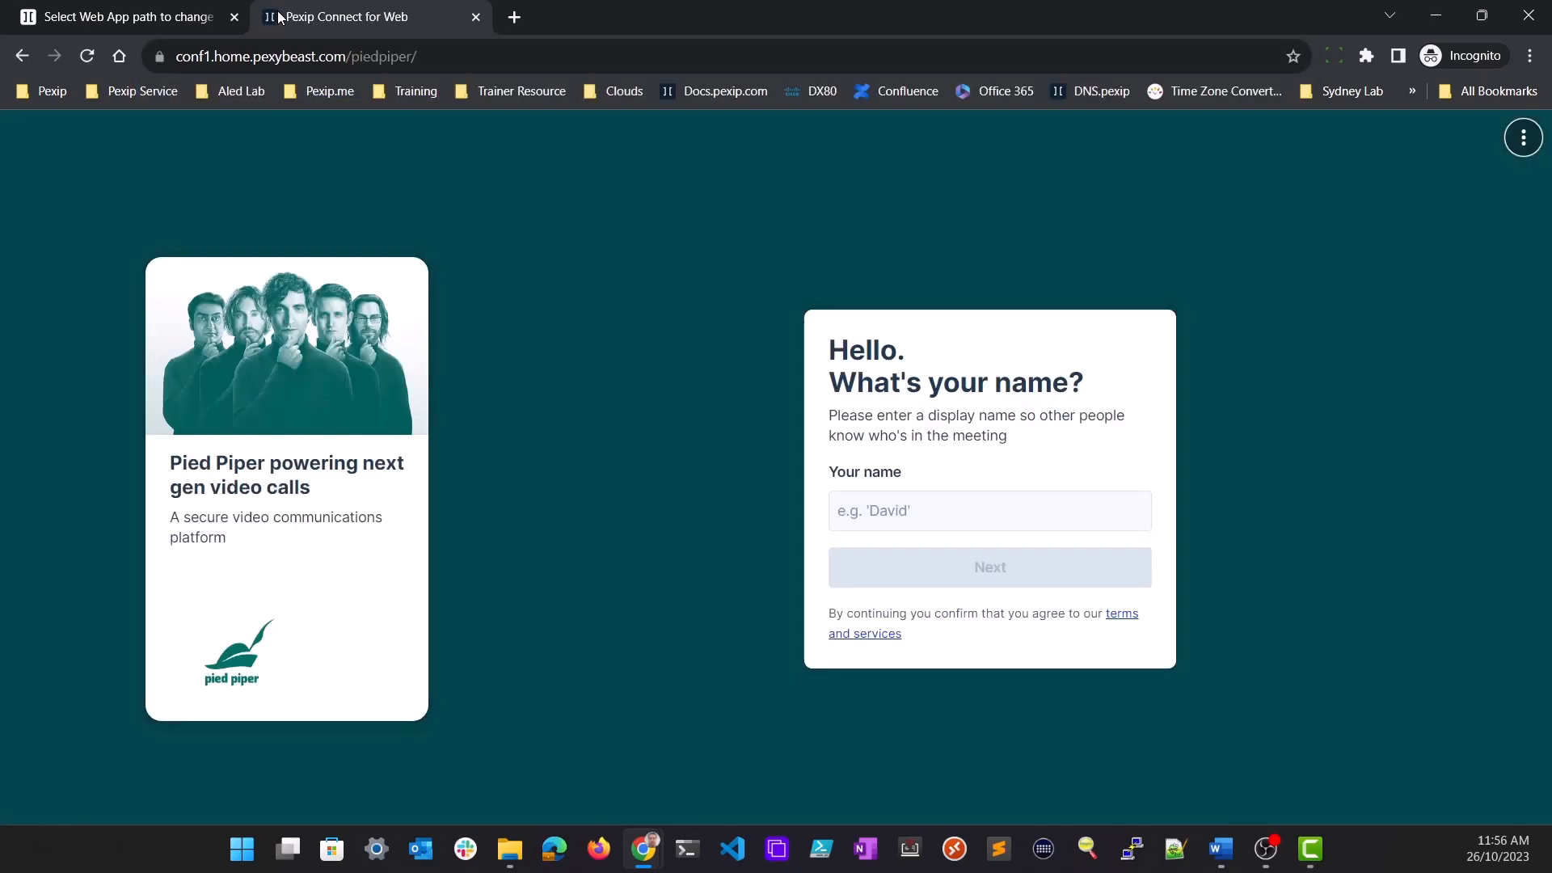